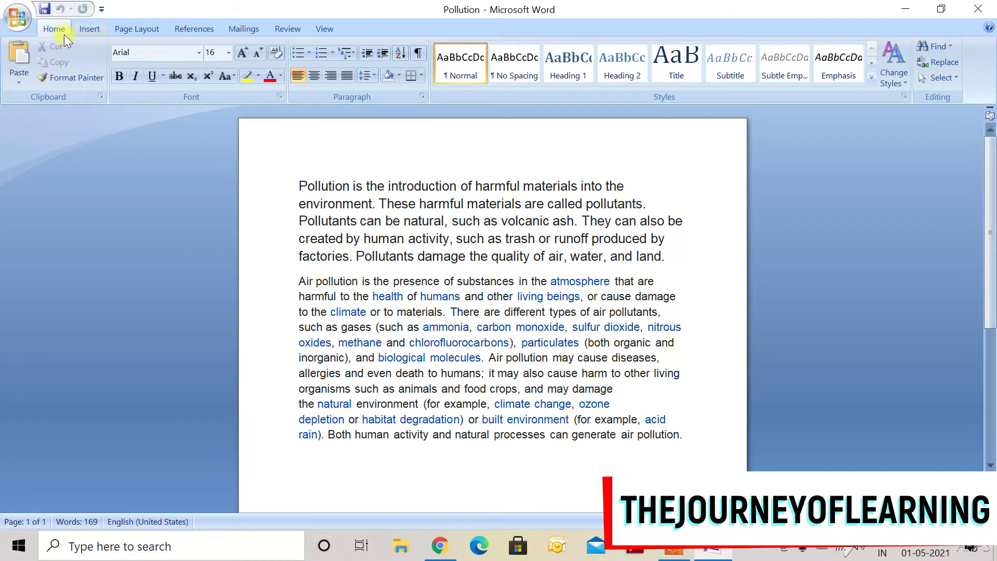
Browse the Insert and Page Layout ribbons, ending on the References ribbon.
left_click(97, 27)
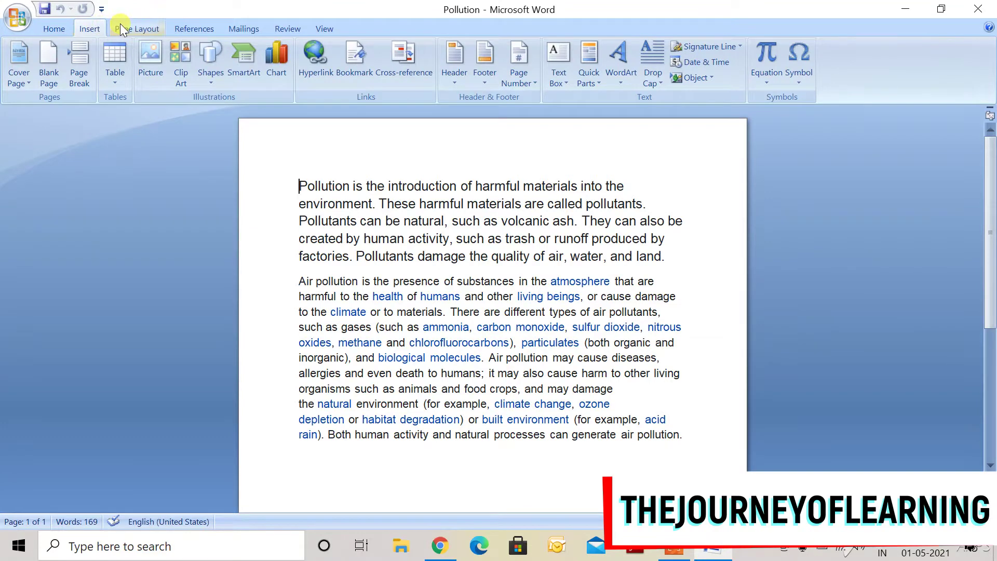
left_click(120, 28)
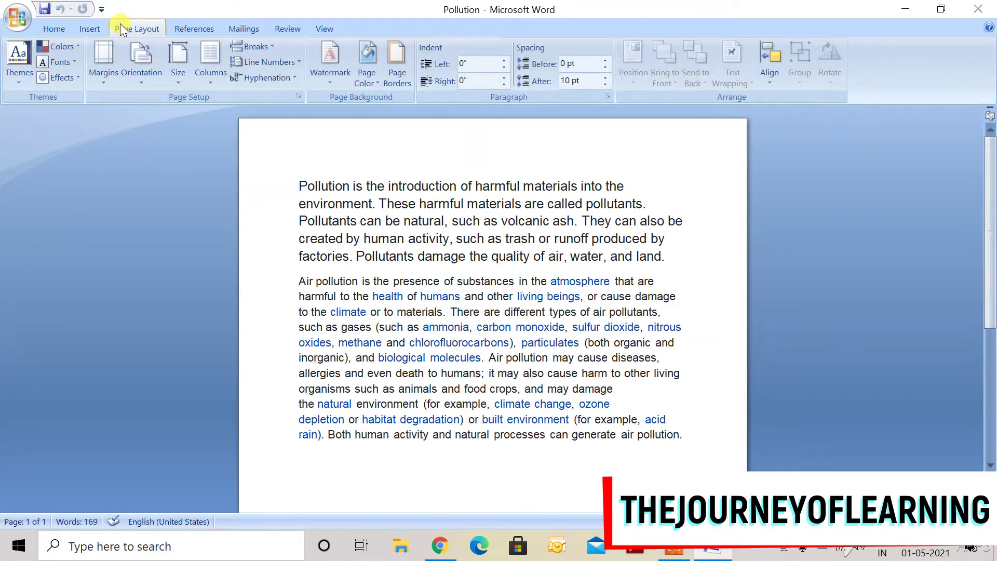
left_click(191, 30)
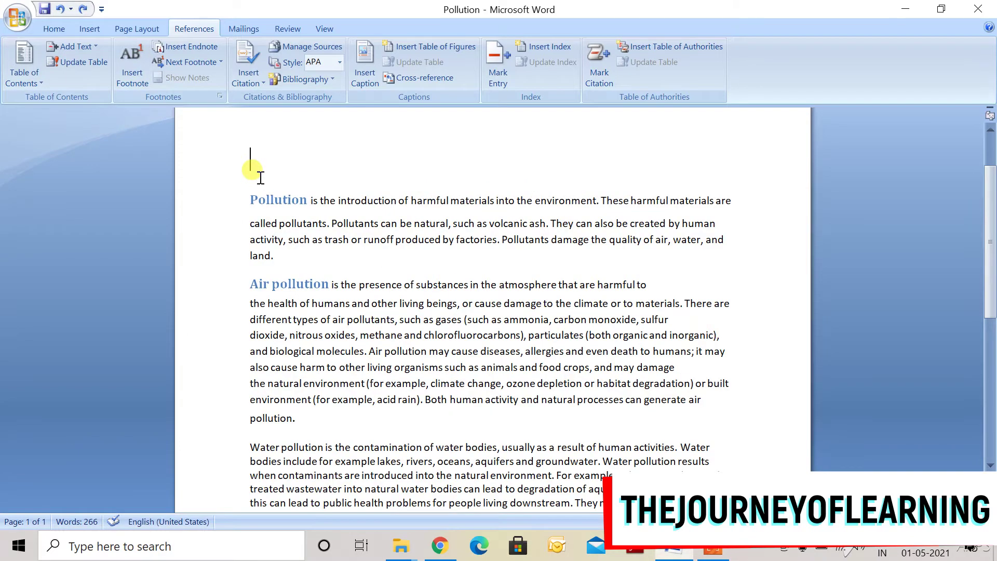
Insert an Automatic Table 2 table of contents on a new line above the text.
key("Return")
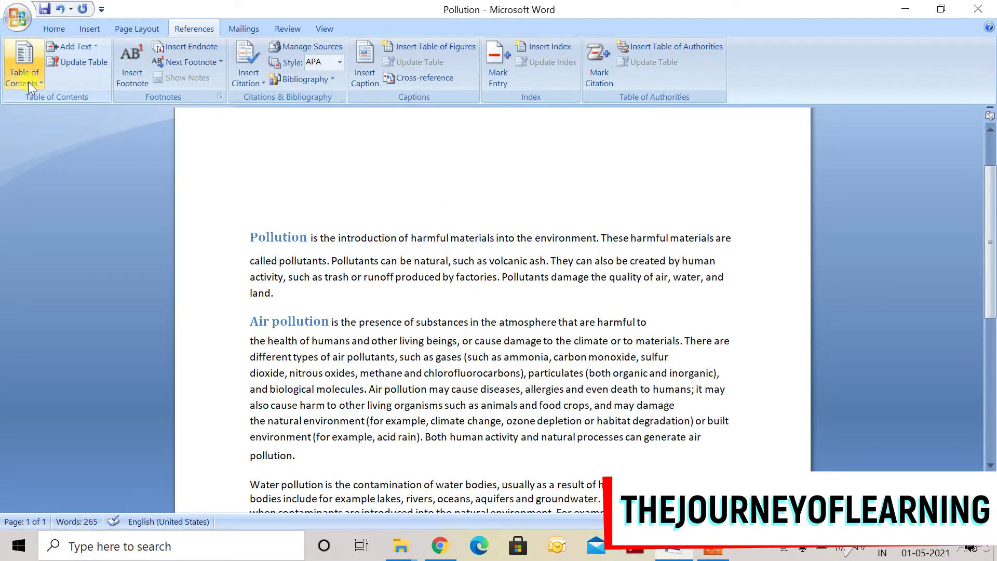
left_click(28, 82)
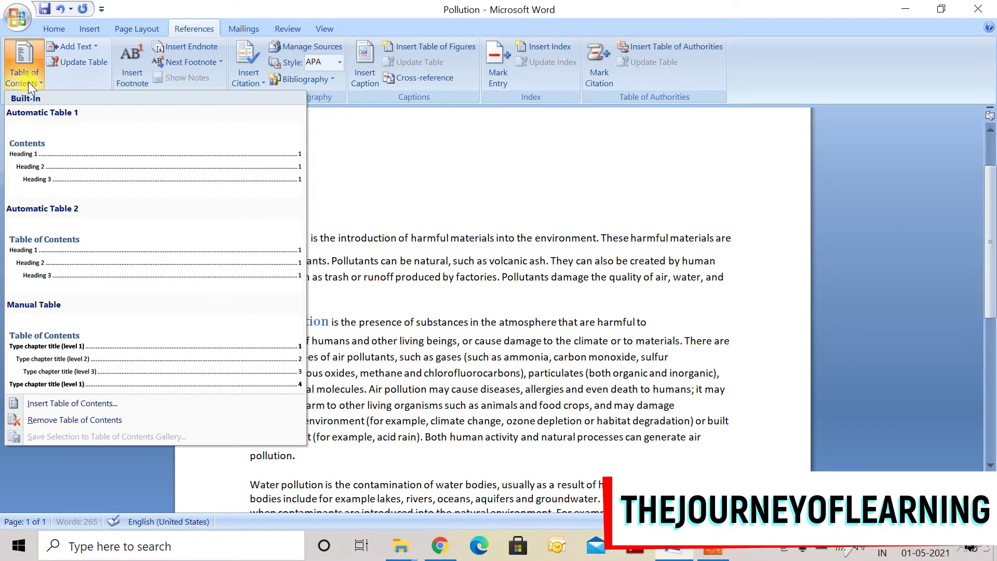
left_click(99, 239)
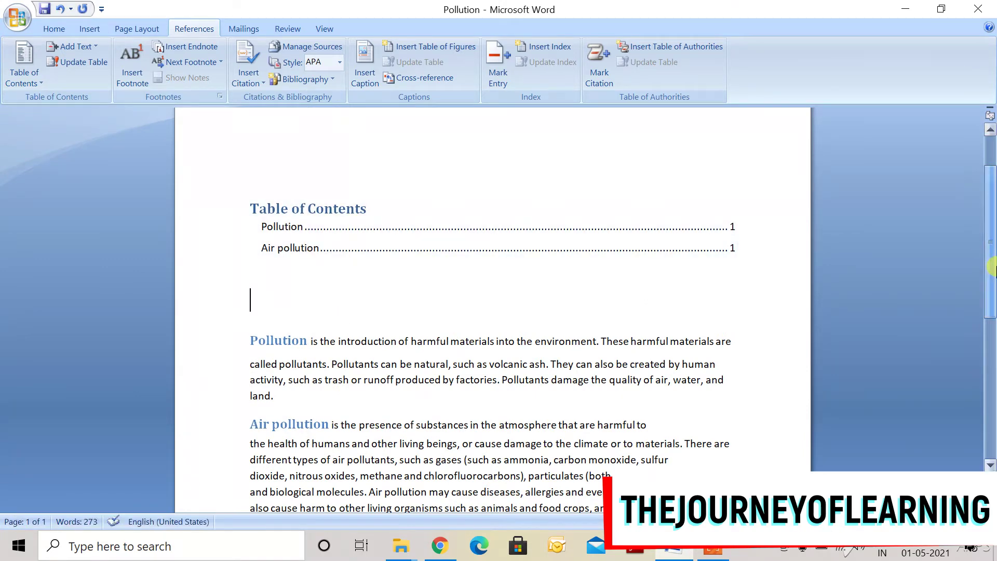
left_click_drag(991, 269, 991, 249)
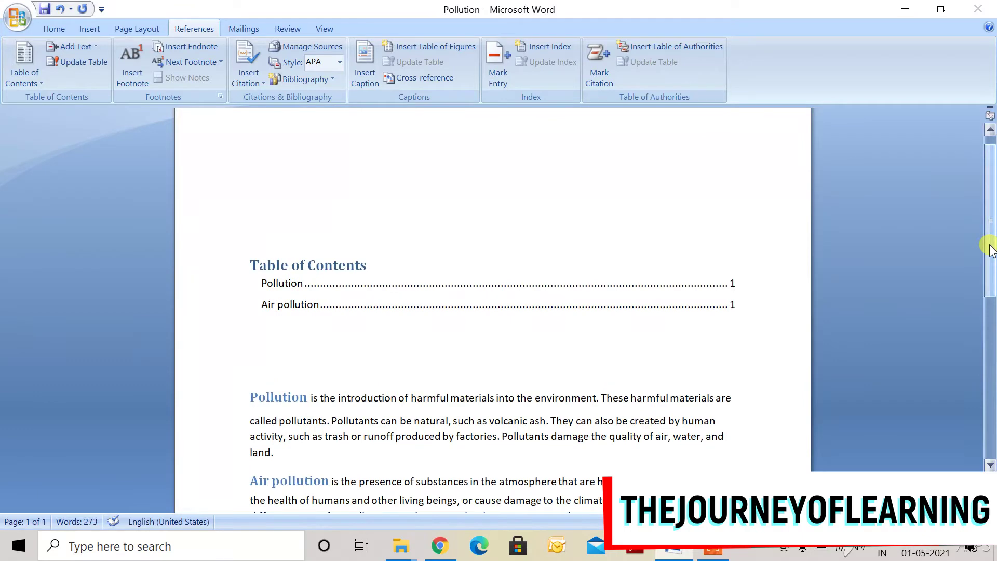
left_click_drag(991, 249, 991, 355)
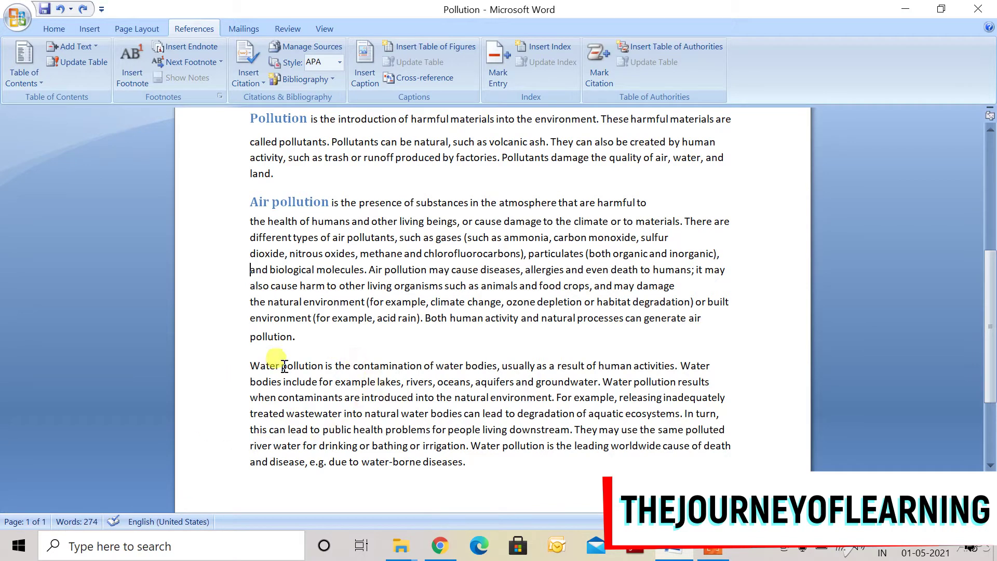
Split 'Water pollution' onto its own line and mark it as a Level 1 contents entry.
left_click(326, 366)
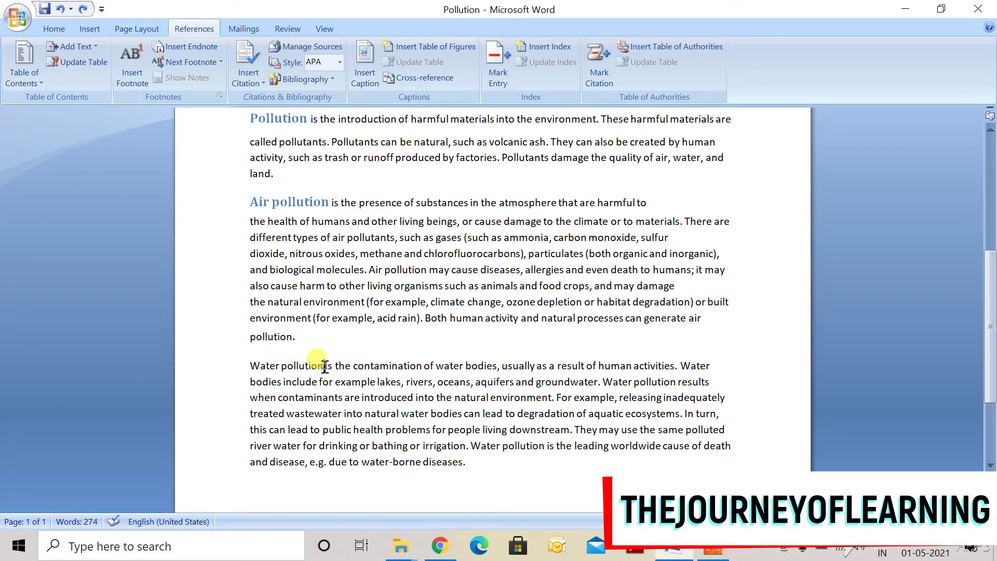
key("Return")
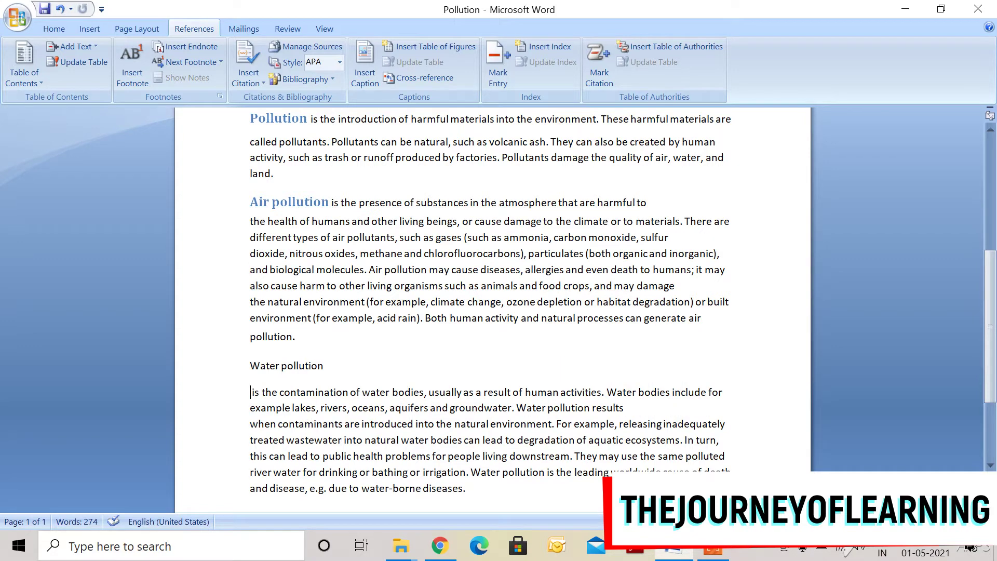
triple_click(279, 365)
left_click(267, 358)
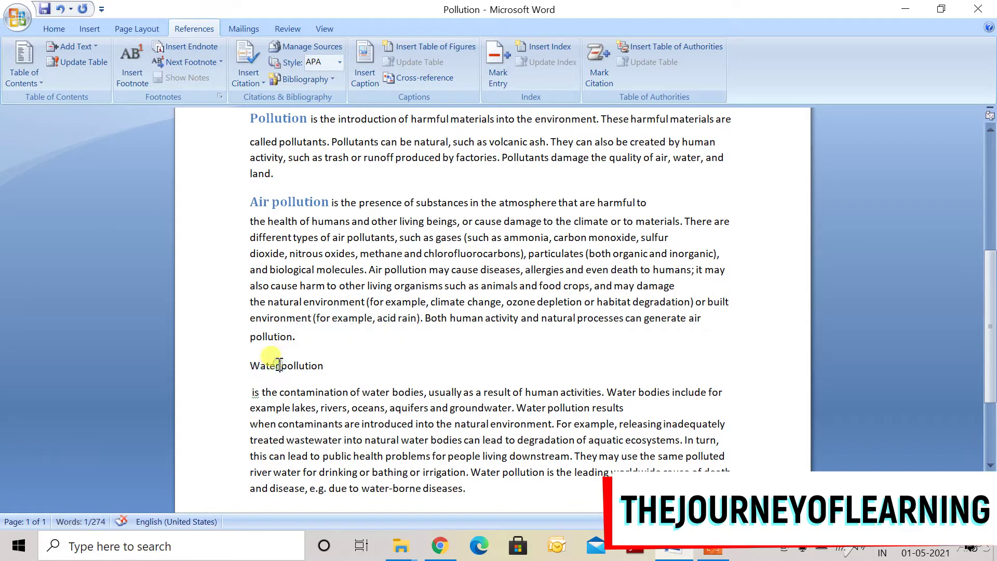
left_click_drag(329, 360, 250, 365)
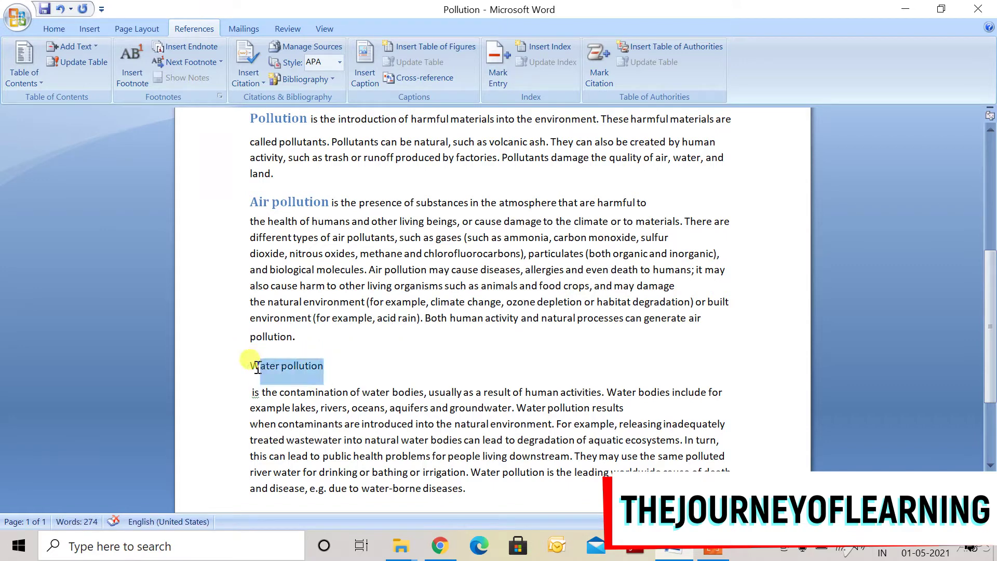
left_click(79, 48)
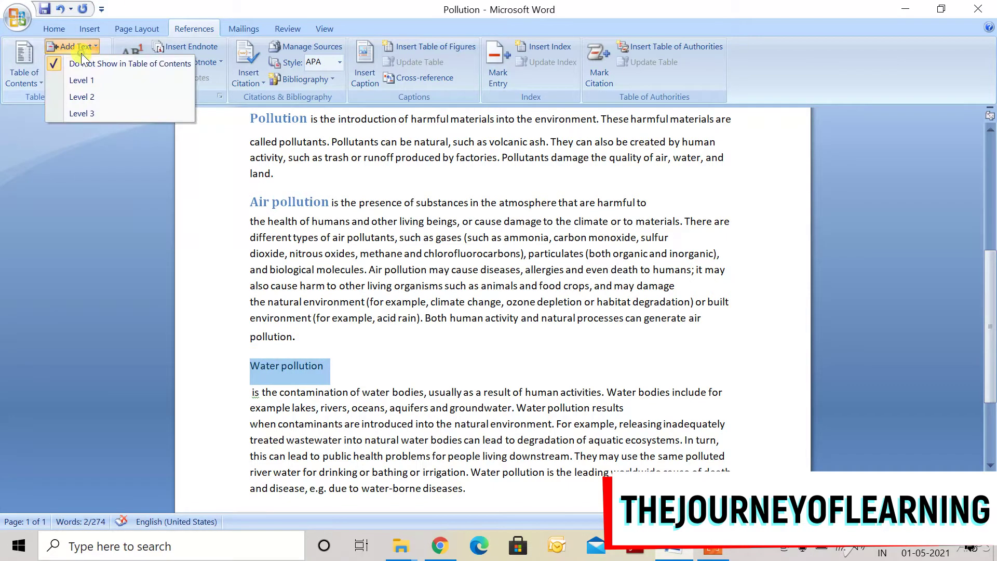
left_click(78, 81)
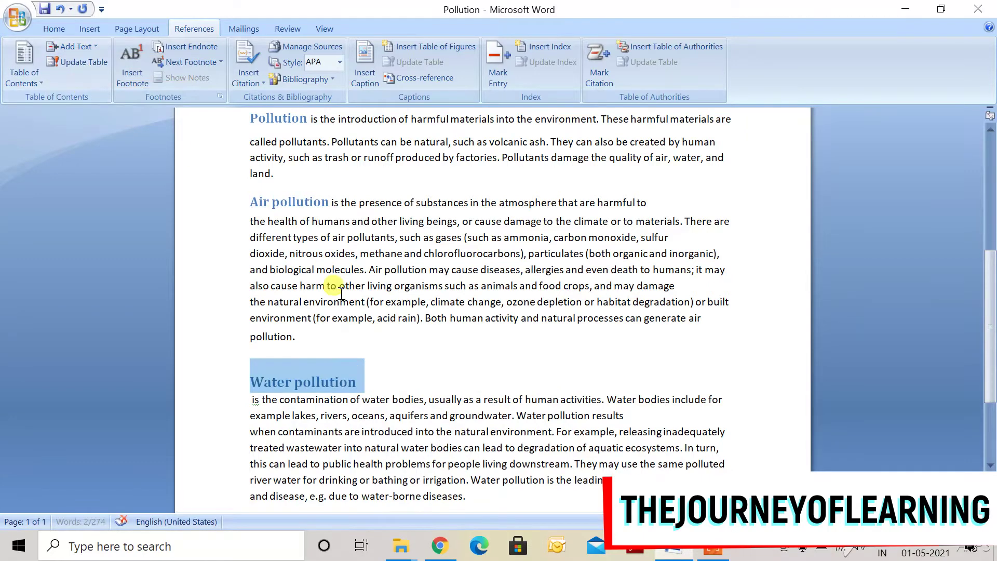
left_click(398, 379)
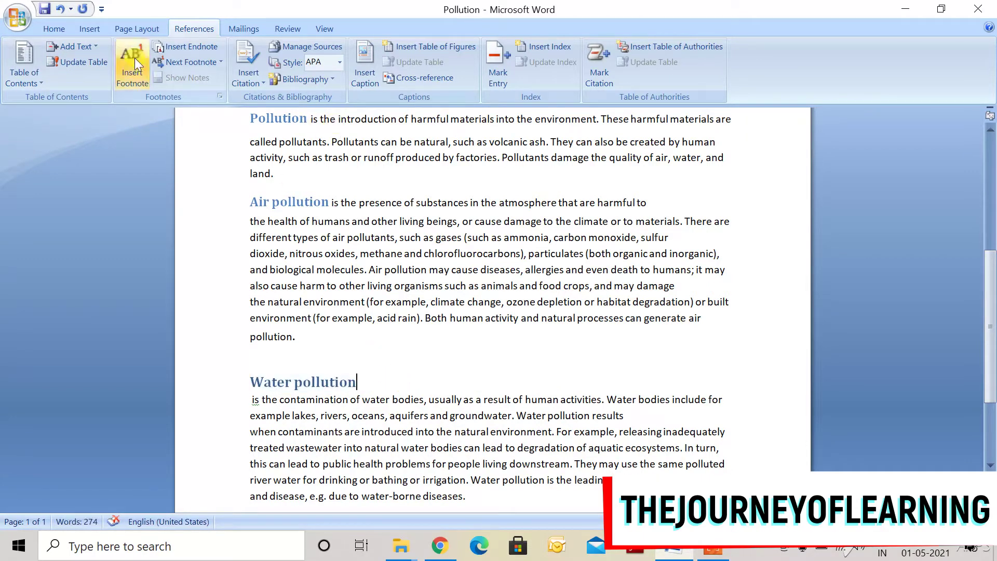
left_click_drag(992, 347, 992, 274)
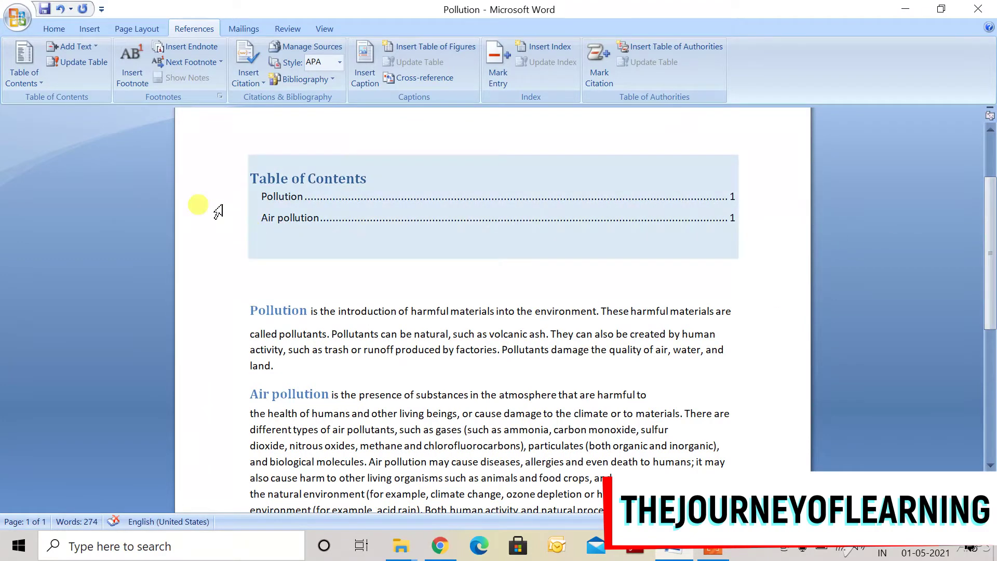
Update the entire table of contents so Water pollution appears as a third entry.
left_click(69, 66)
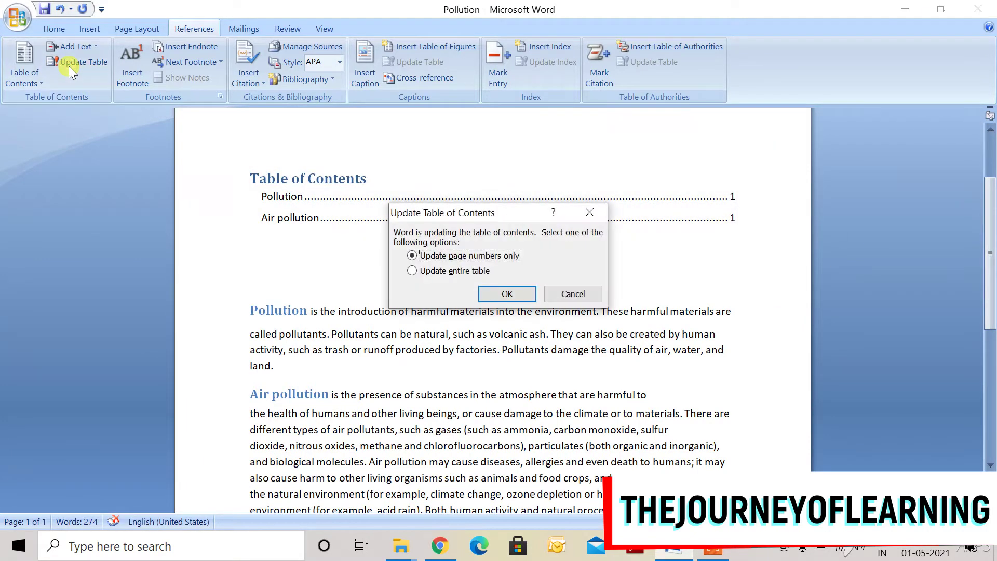
left_click(431, 270)
left_click(507, 296)
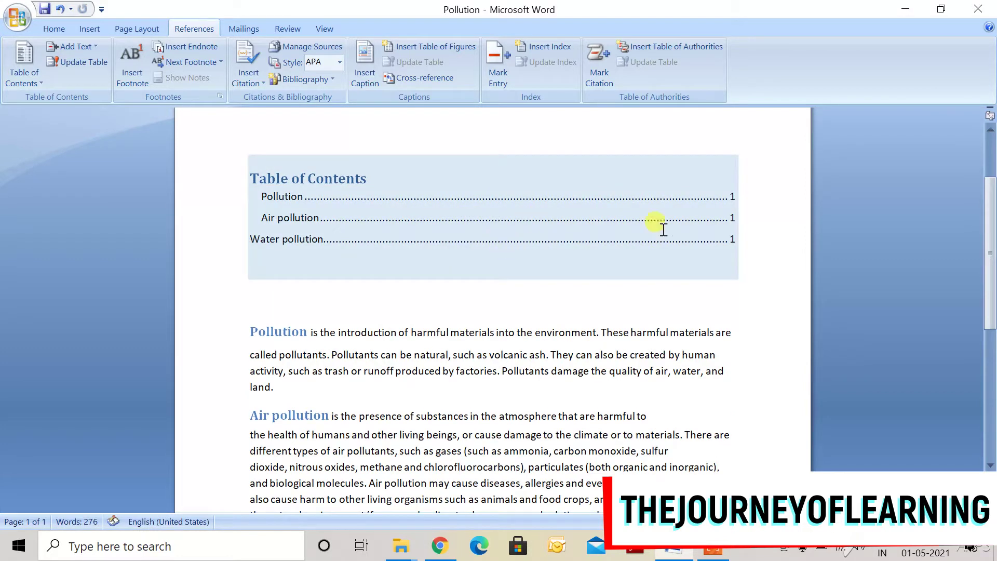
scroll(992, 228, "down", 2)
scroll(992, 228, "down", 4)
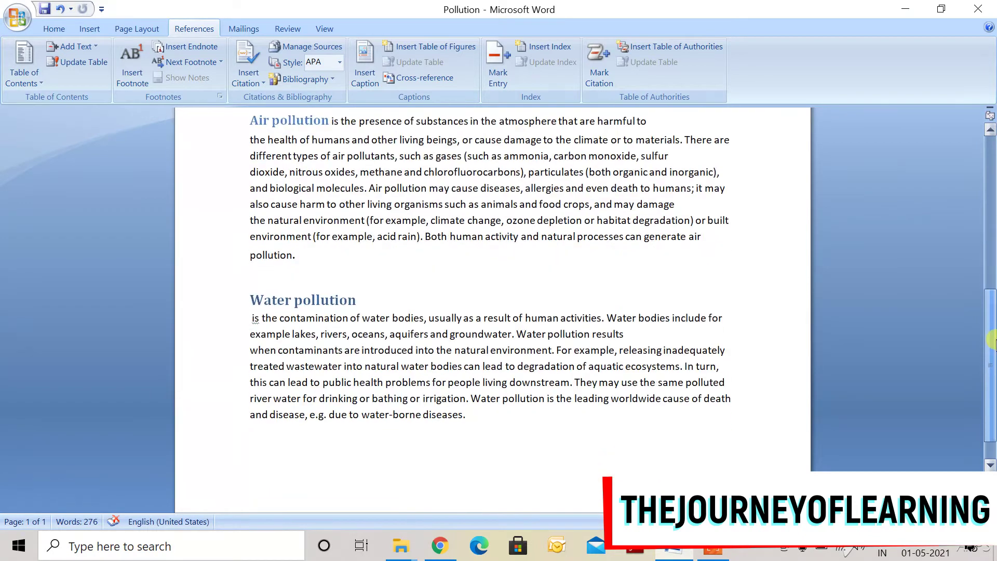
scroll(992, 223, "up", 5)
scroll(992, 224, "up", 2)
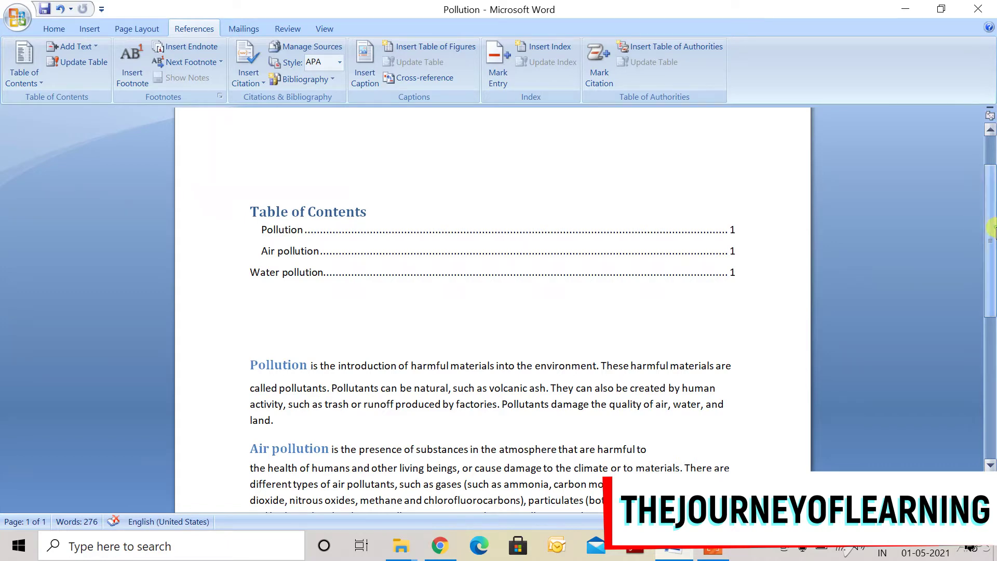
scroll(990, 213, "up", 3)
key("ctrl+z")
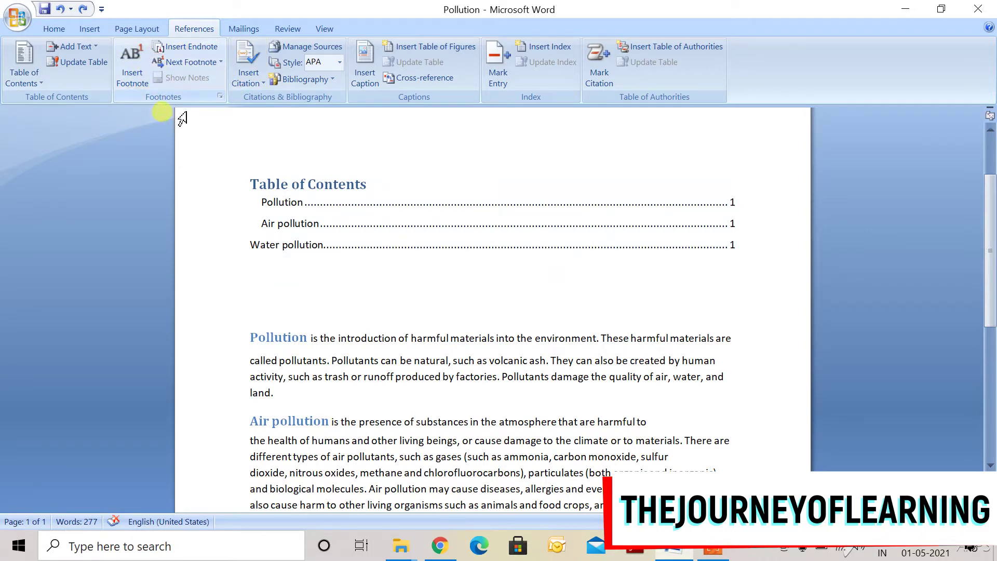
Add footnote 1 reading ABCDEG at the end of the Water pollution text.
left_click(136, 75)
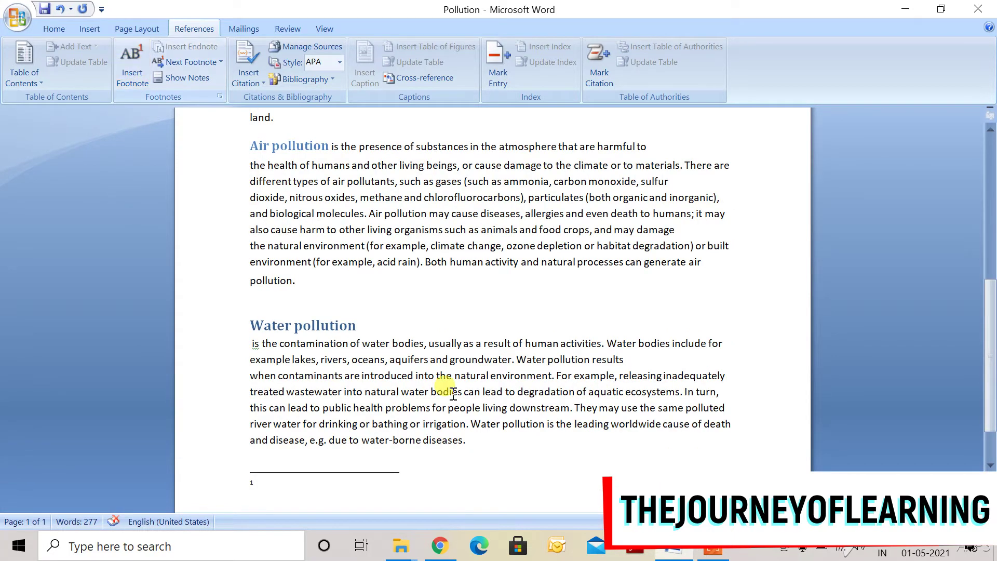
left_click_drag(991, 416, 994, 439)
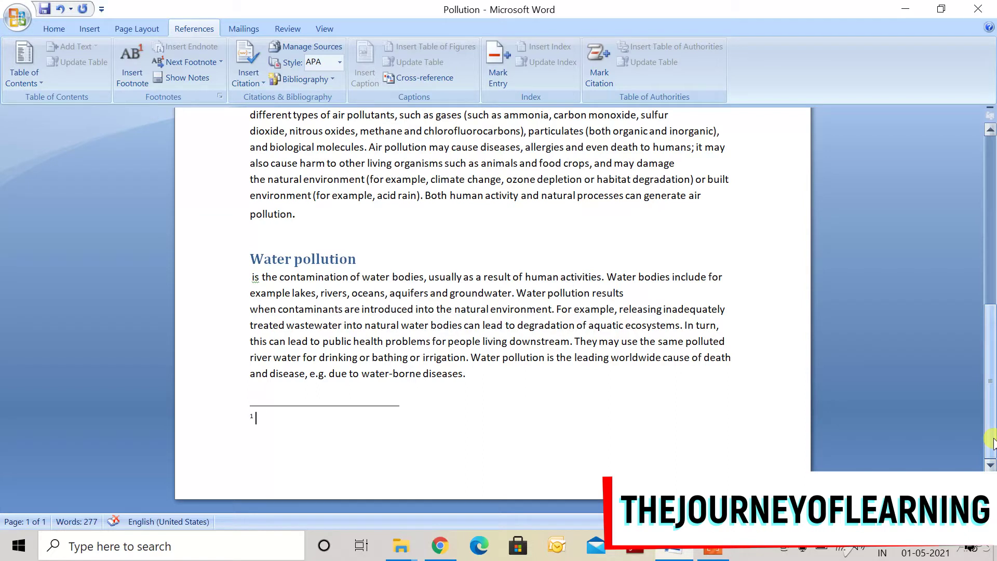
type("ABCDEG")
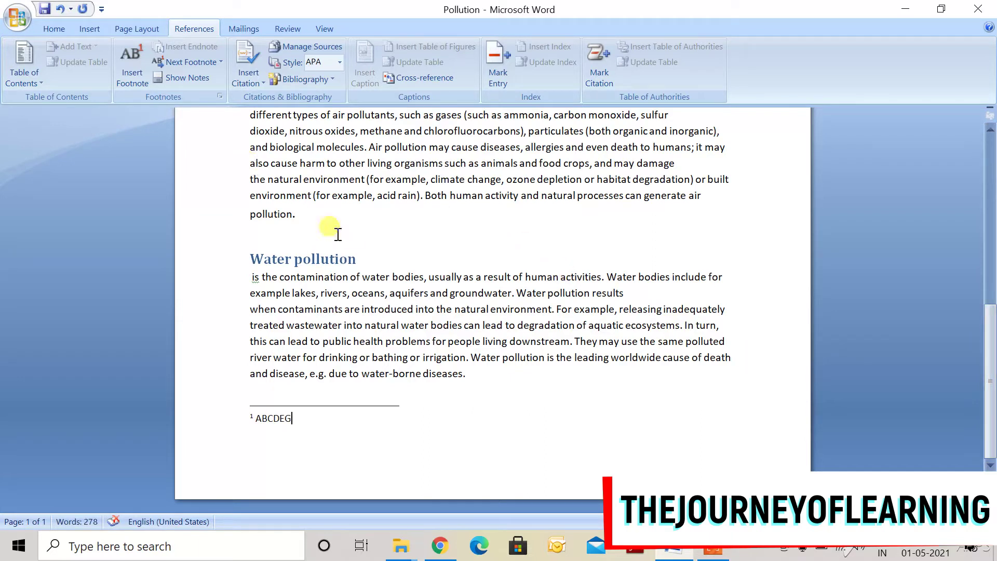
left_click(382, 258)
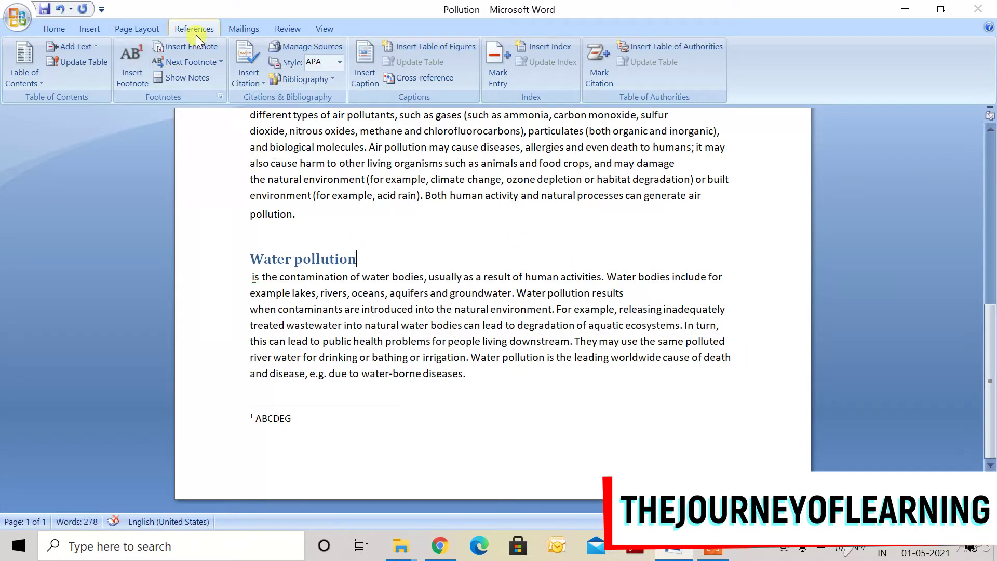
left_click(359, 217)
Insert an endnote reading XYZLTD after the air pollution paragraph.
left_click(187, 48)
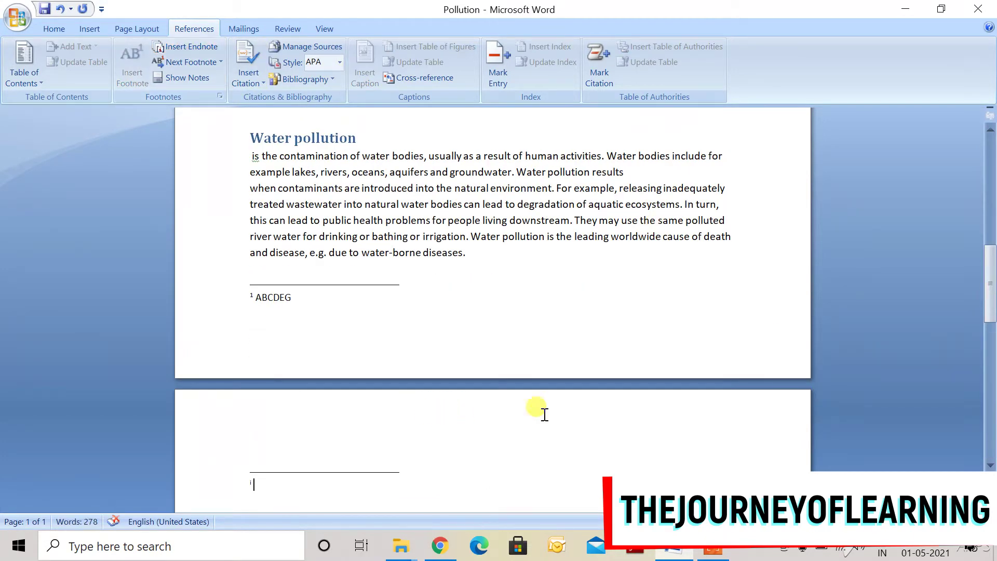
left_click_drag(991, 301, 993, 248)
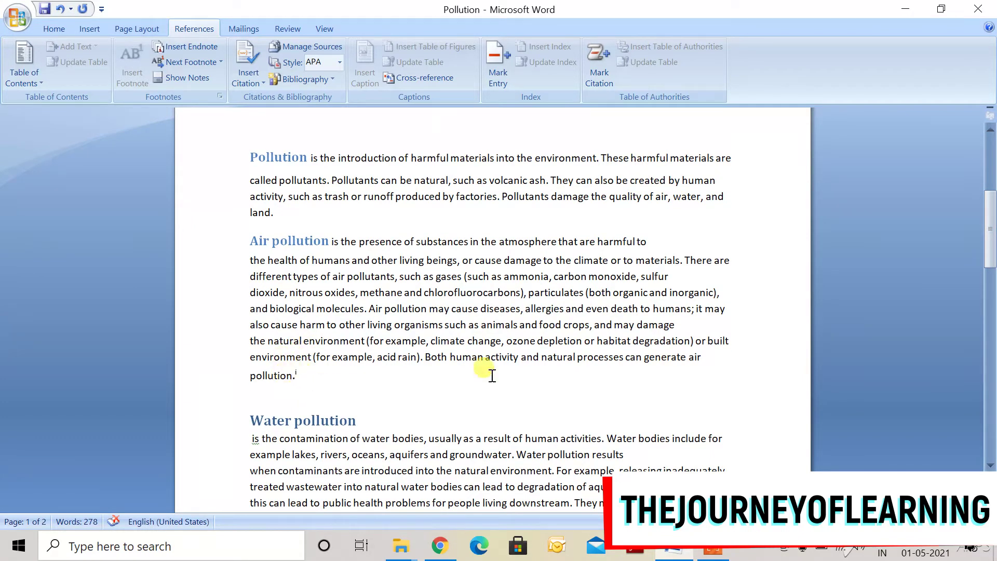
left_click_drag(990, 226, 990, 340)
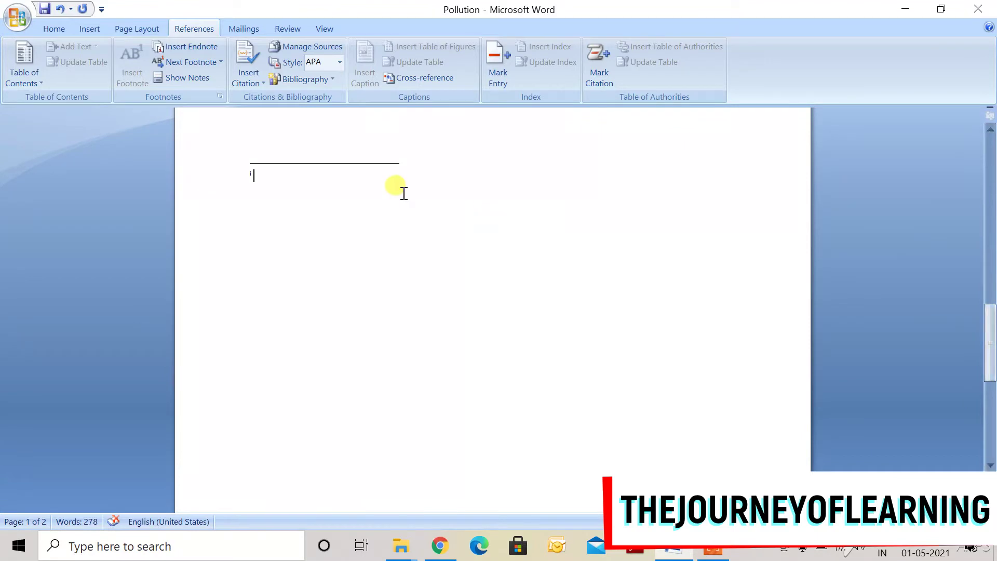
type("XYZ")
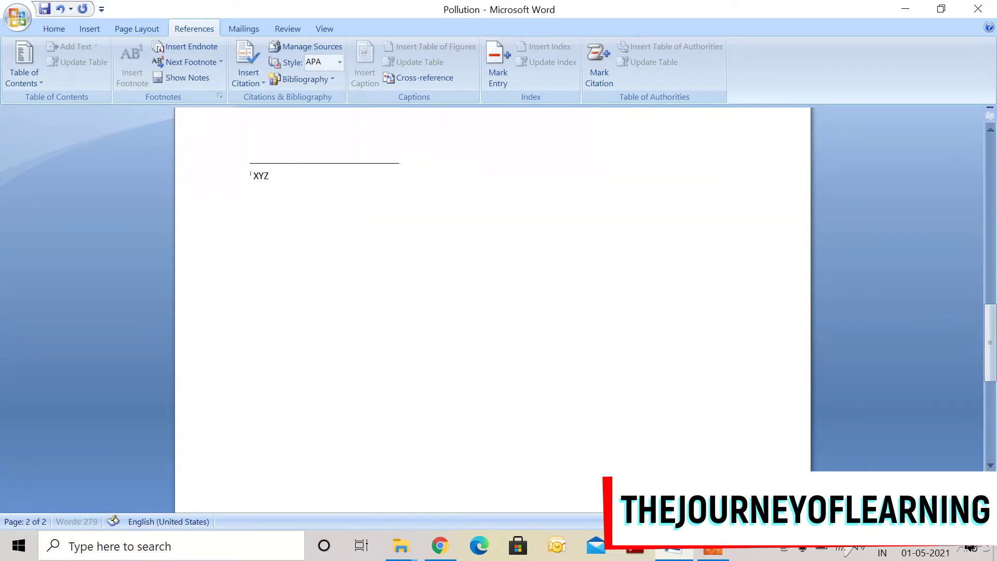
type("LTD")
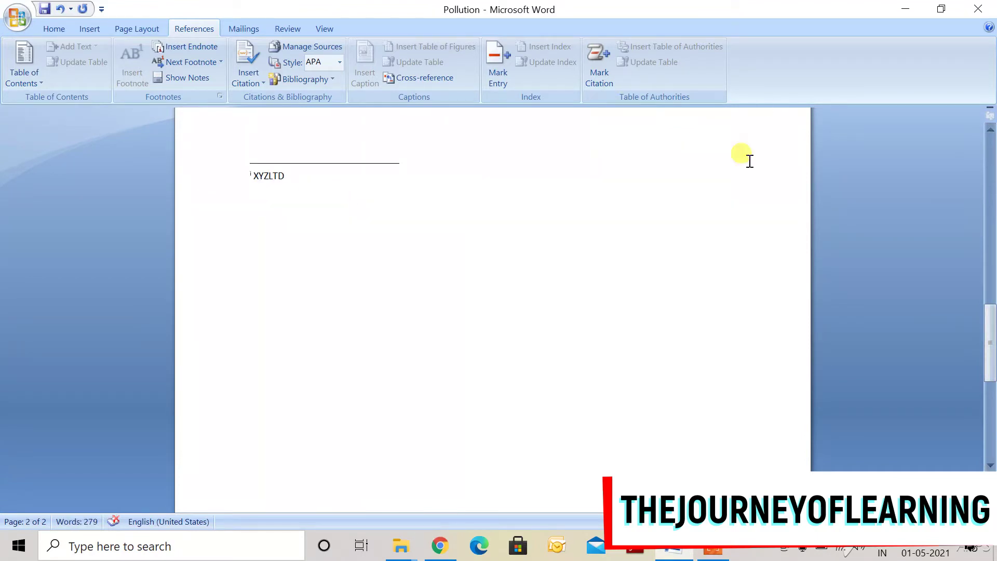
left_click_drag(990, 366, 991, 237)
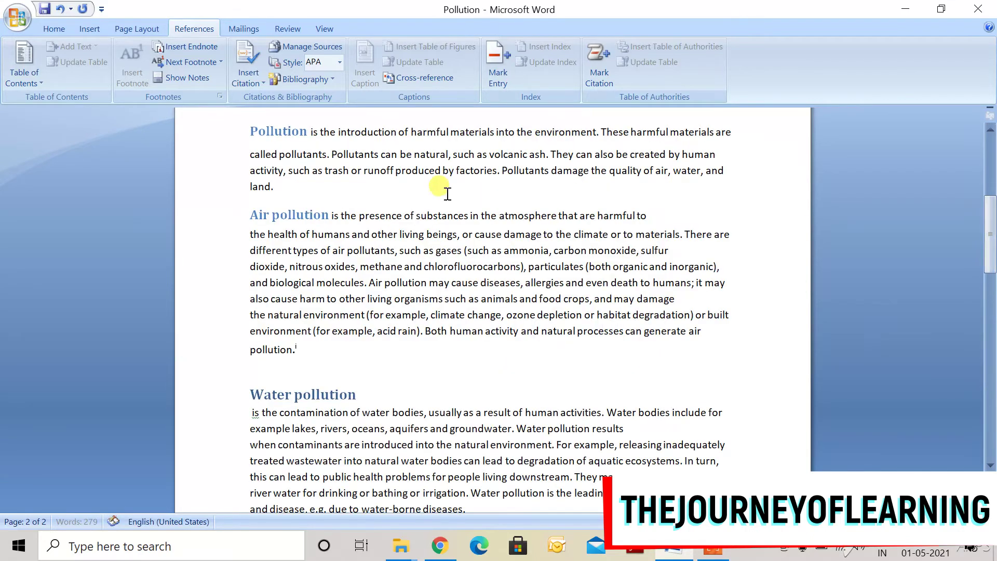
left_click(219, 60)
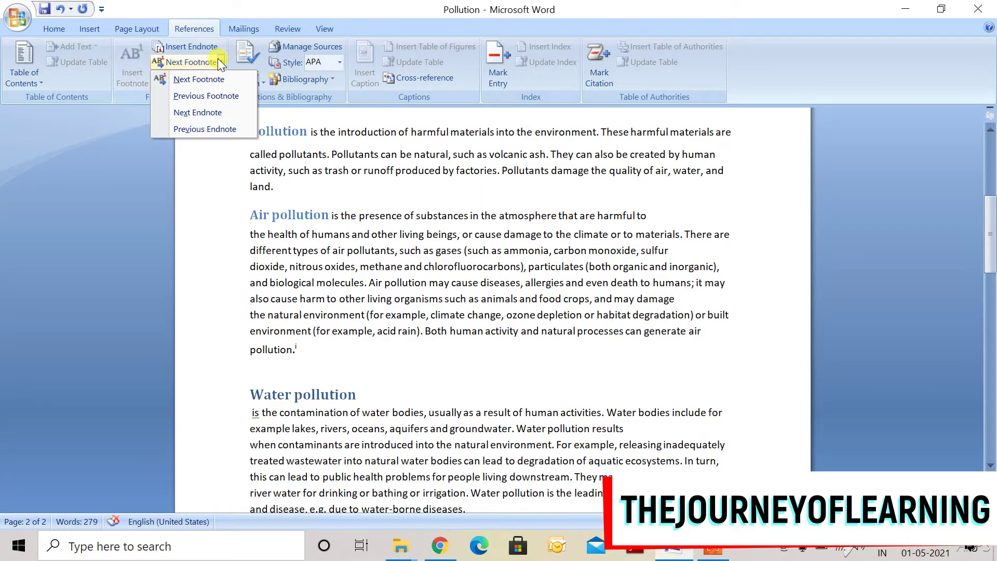
Jump to the previous footnote and then the next footnote.
left_click(201, 95)
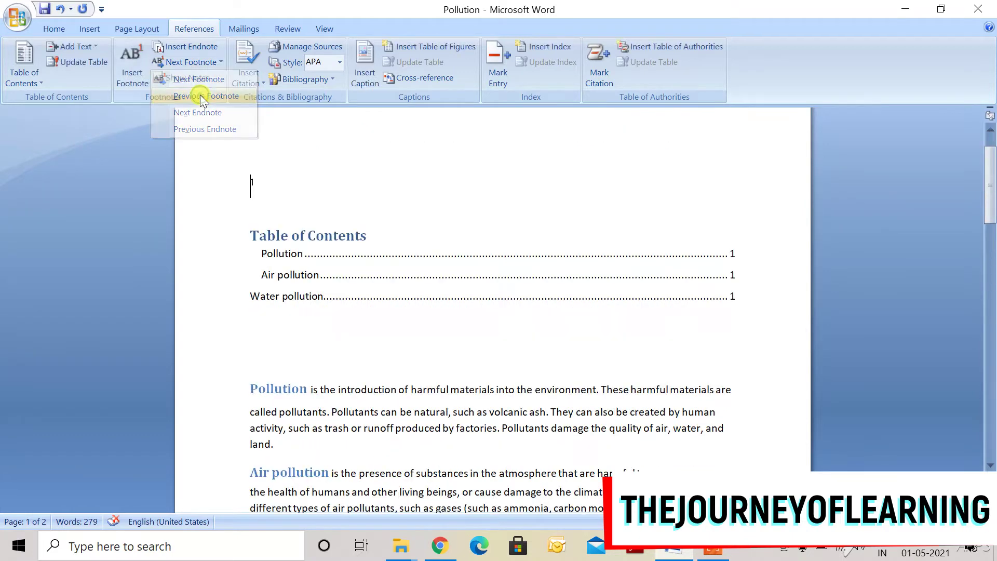
left_click(220, 62)
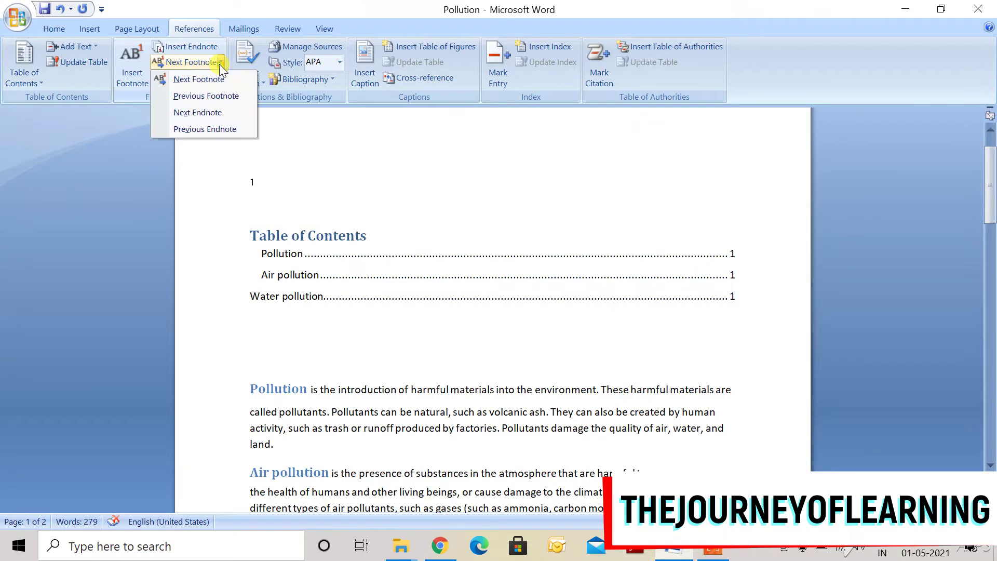
left_click(193, 82)
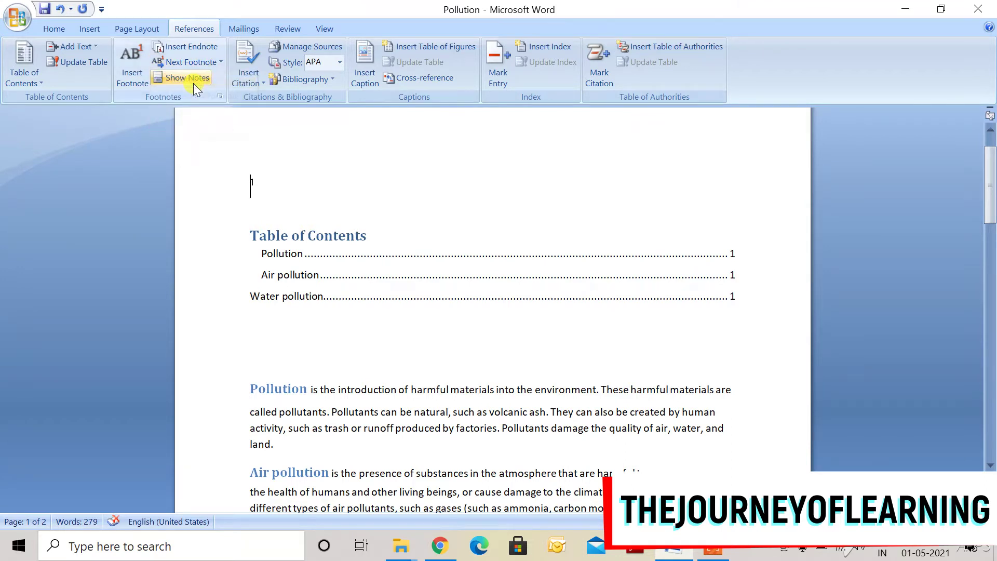
left_click(279, 173)
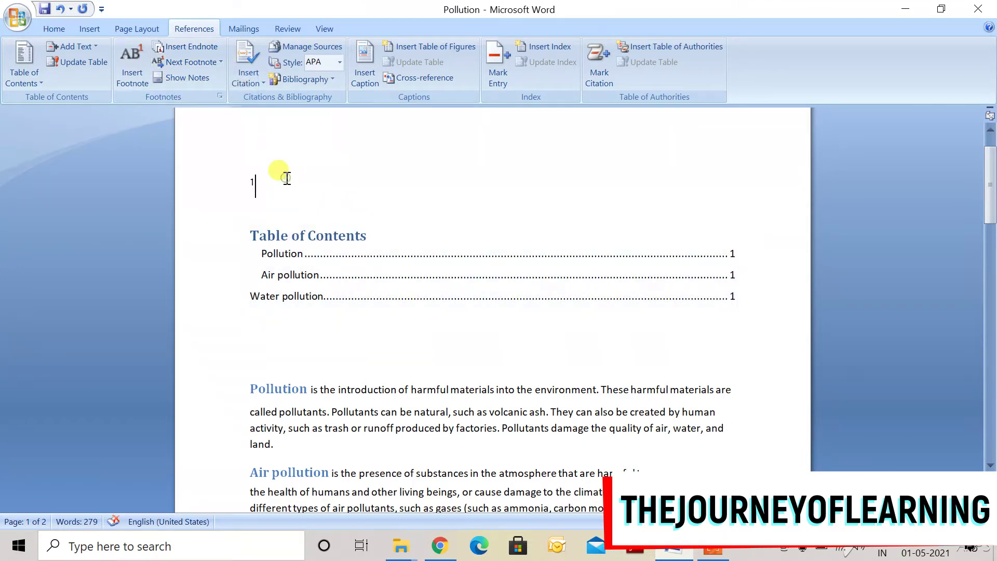
key("ctrl+z")
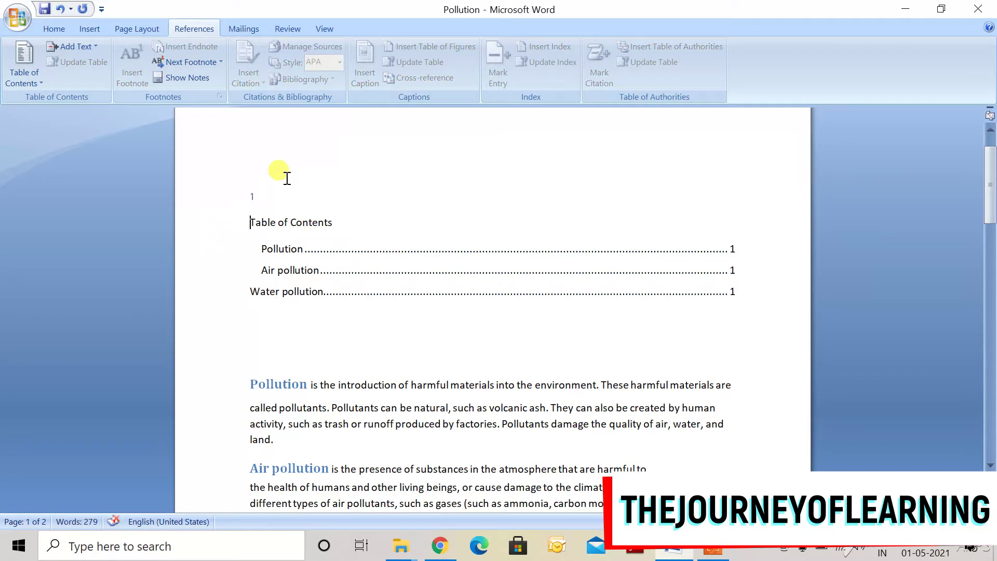
Use Show Notes to view the ABCDEG footnote area, then the endnote area.
left_click(173, 77)
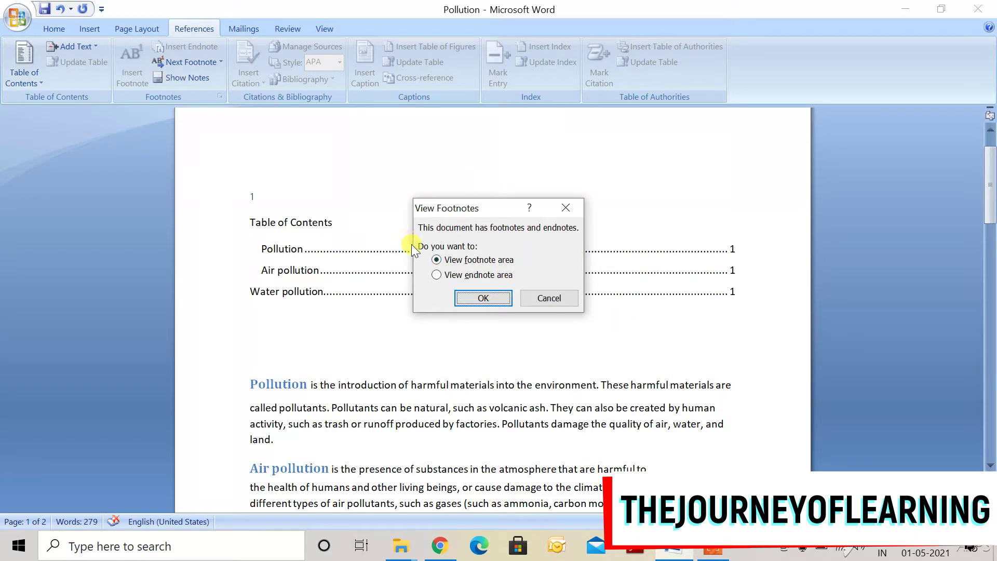
left_click(471, 299)
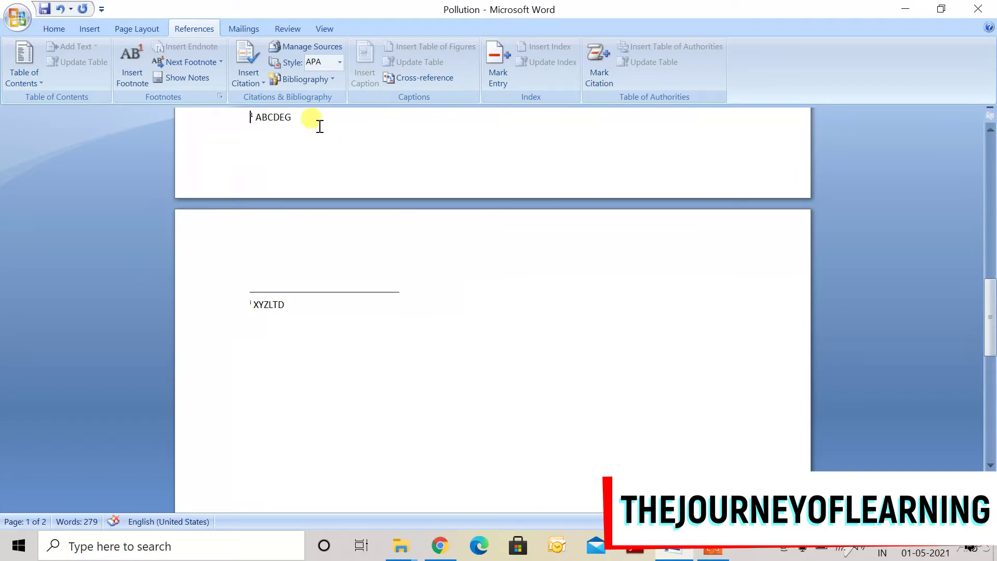
left_click_drag(248, 116, 336, 141)
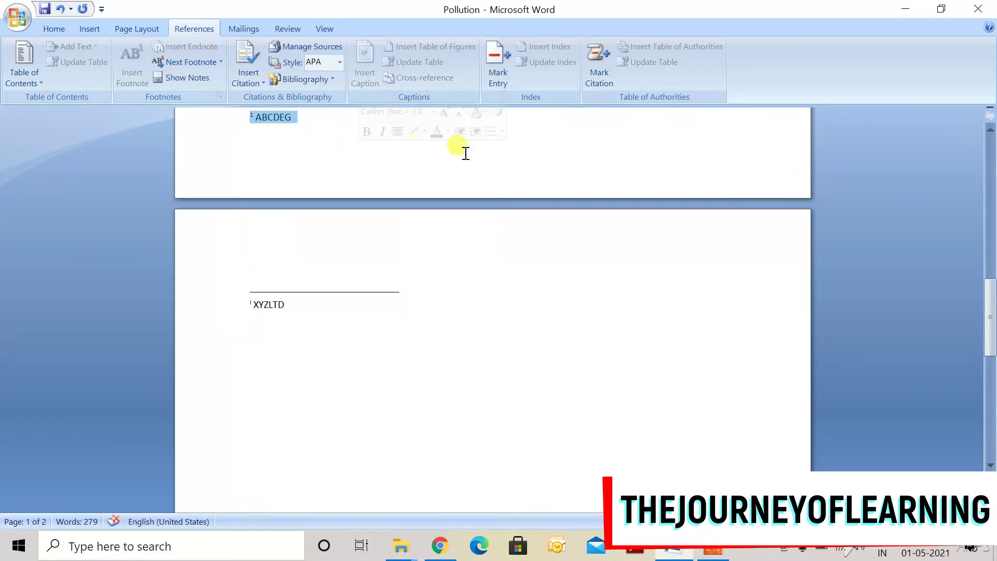
left_click_drag(993, 335, 992, 281)
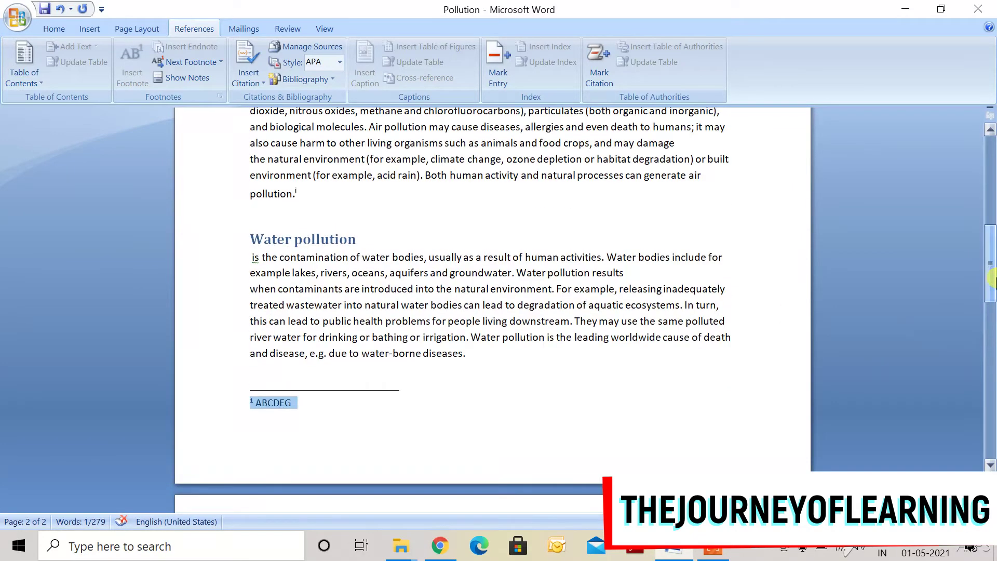
left_click(188, 77)
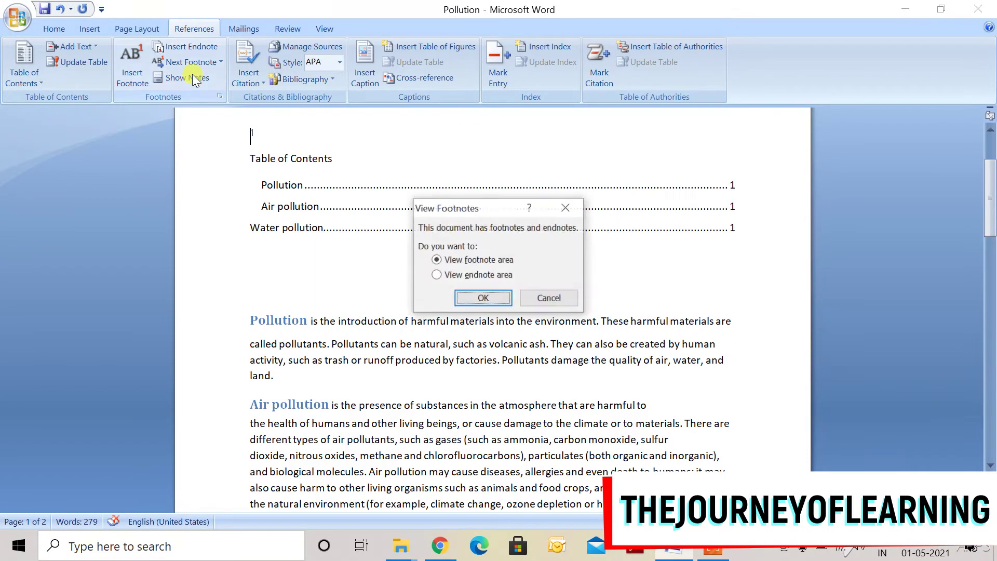
left_click(459, 276)
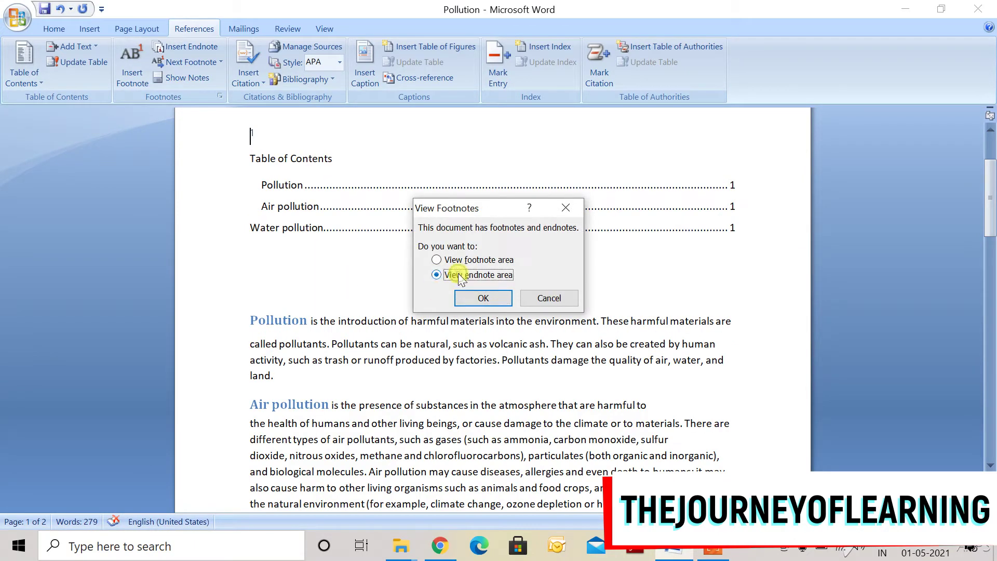
left_click(477, 299)
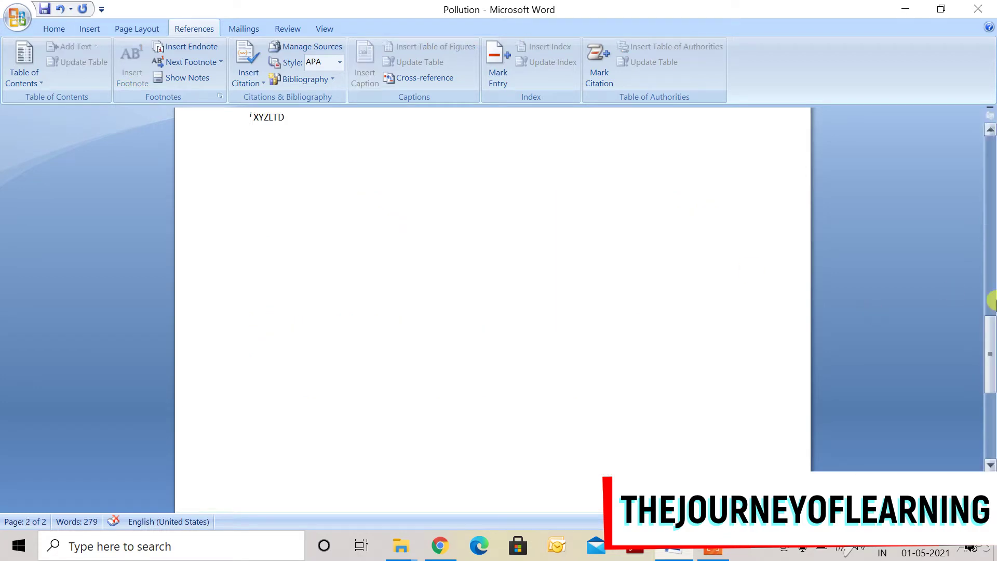
left_click_drag(992, 389, 992, 262)
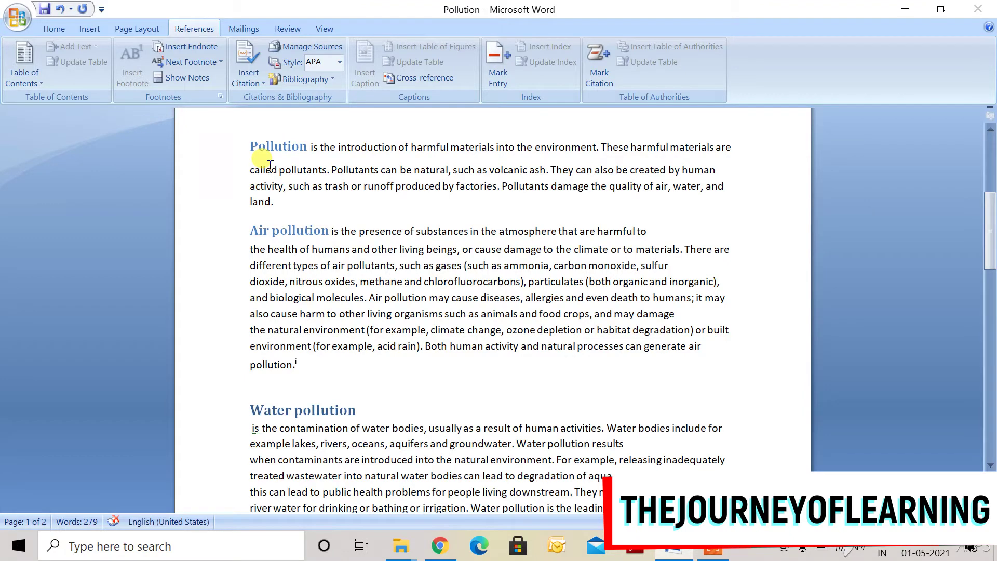
Start a new bibliography source from Insert Citation, then cancel the form.
left_click_drag(991, 228, 992, 189)
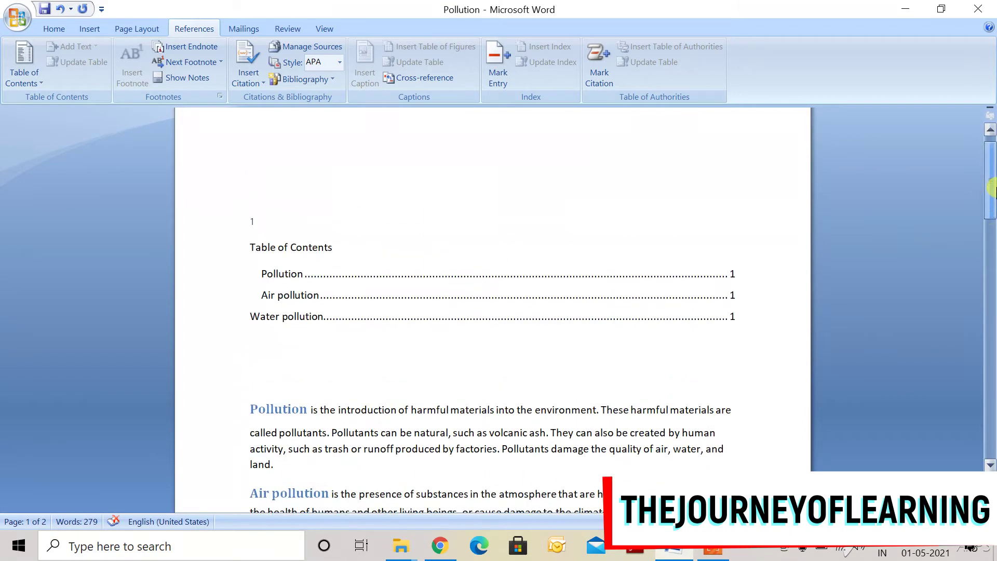
left_click(242, 63)
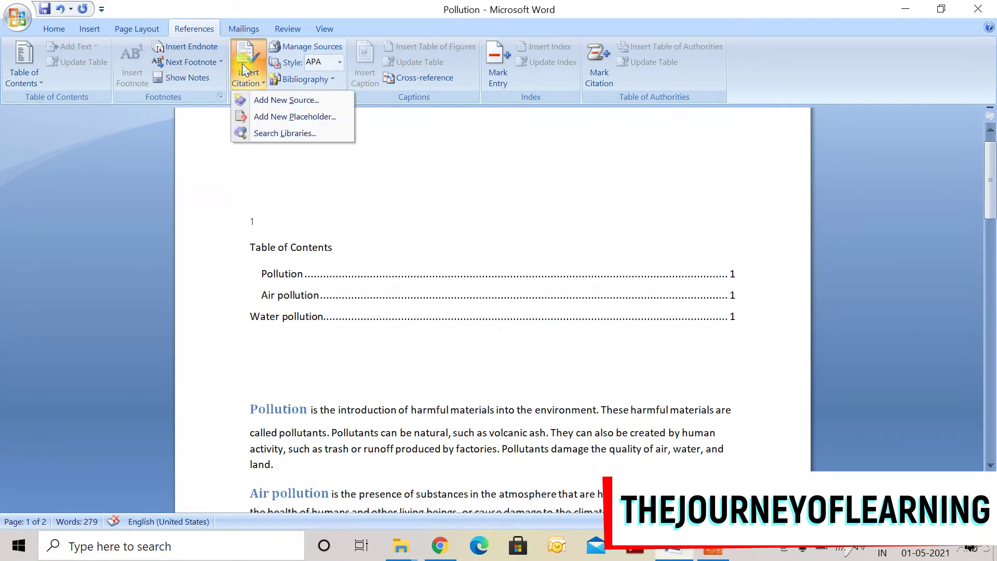
left_click(268, 101)
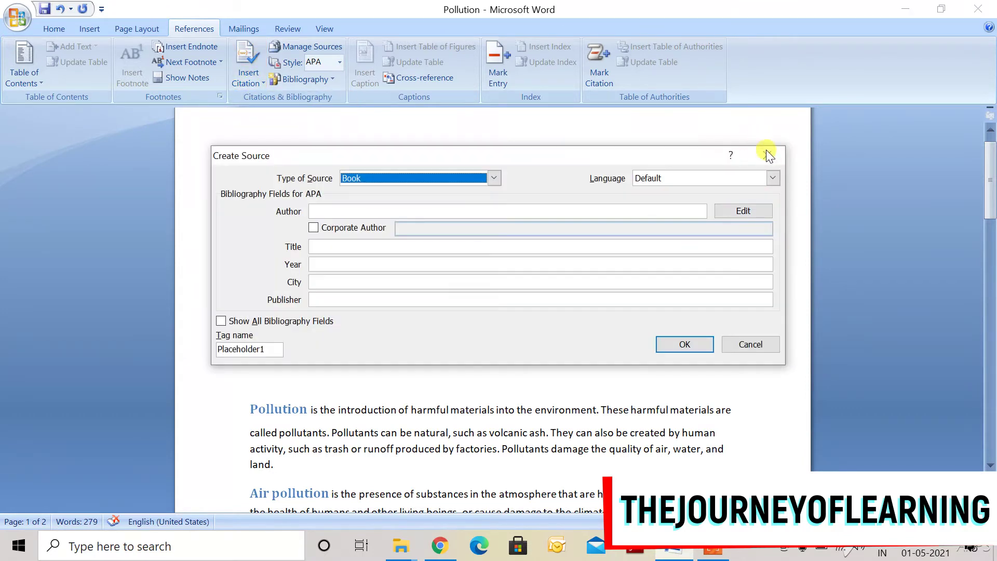
left_click(766, 152)
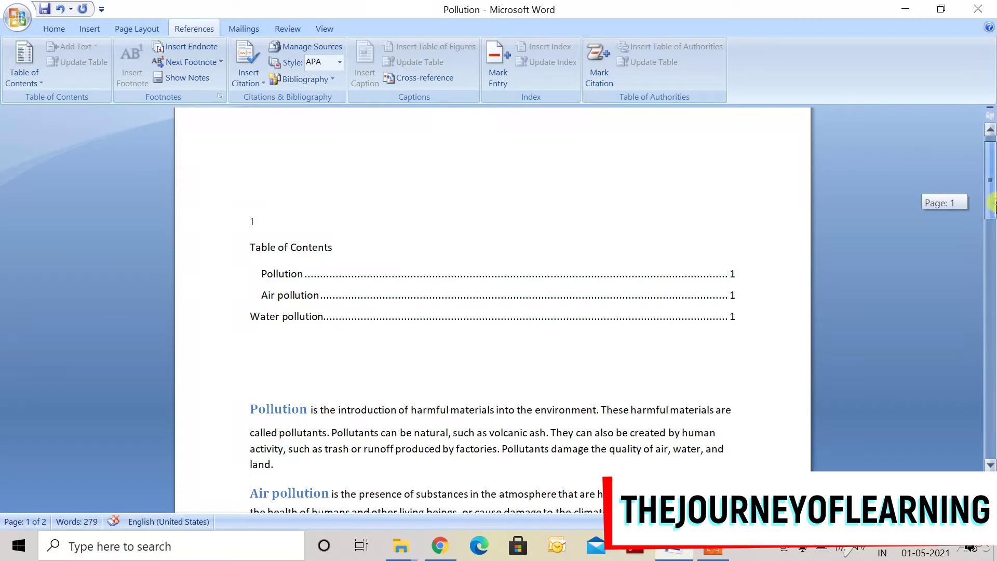
scroll(860, 247, "down", 5)
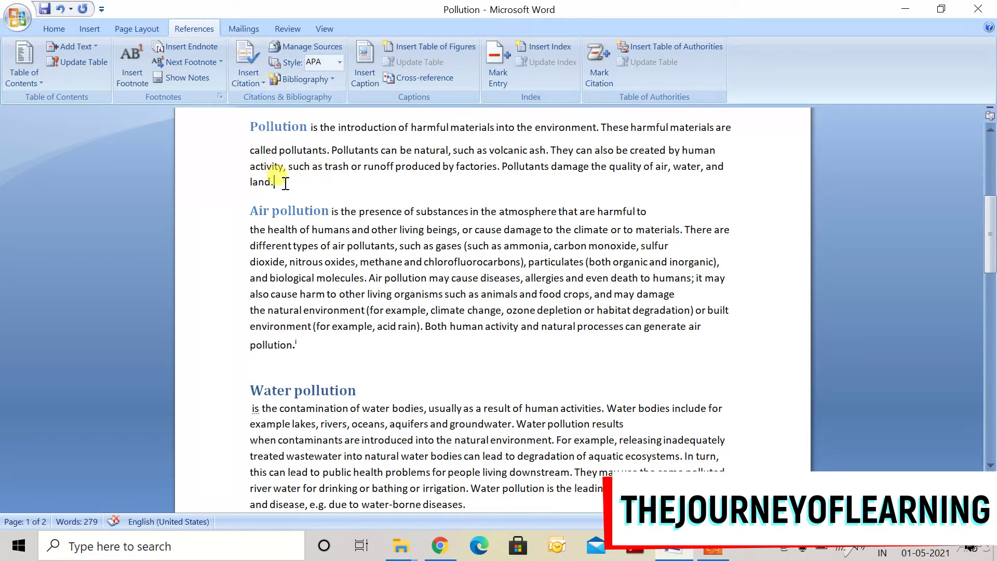
Cite a new Book source titled POLLUTION, 2019, with its author, after 'land.'.
left_click(248, 78)
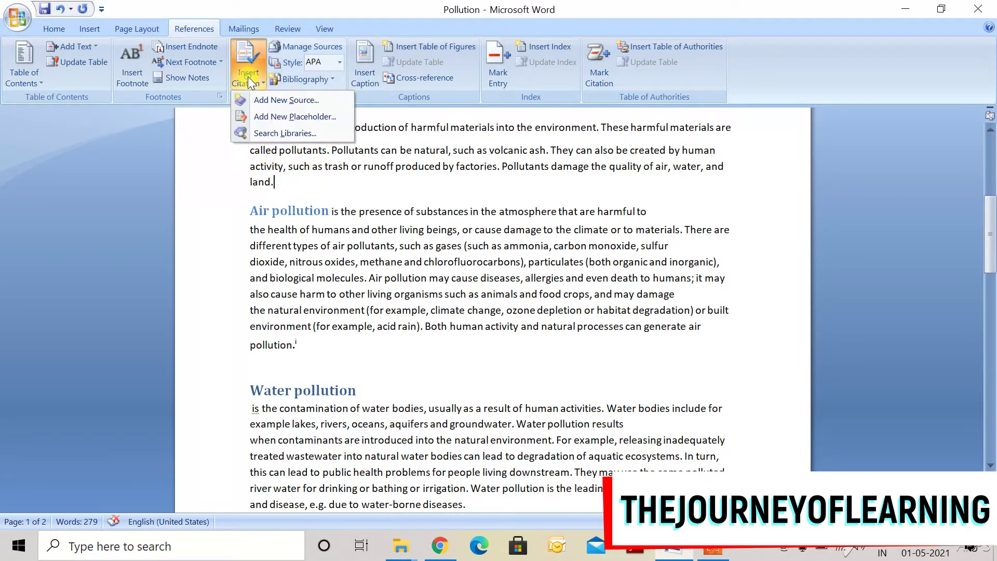
left_click(269, 101)
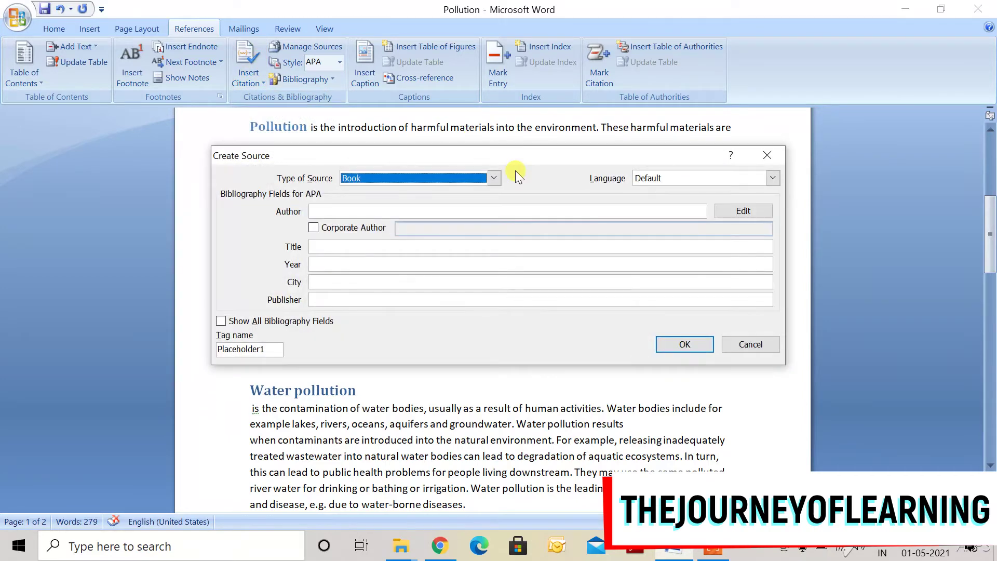
left_click(347, 212)
type("DR A")
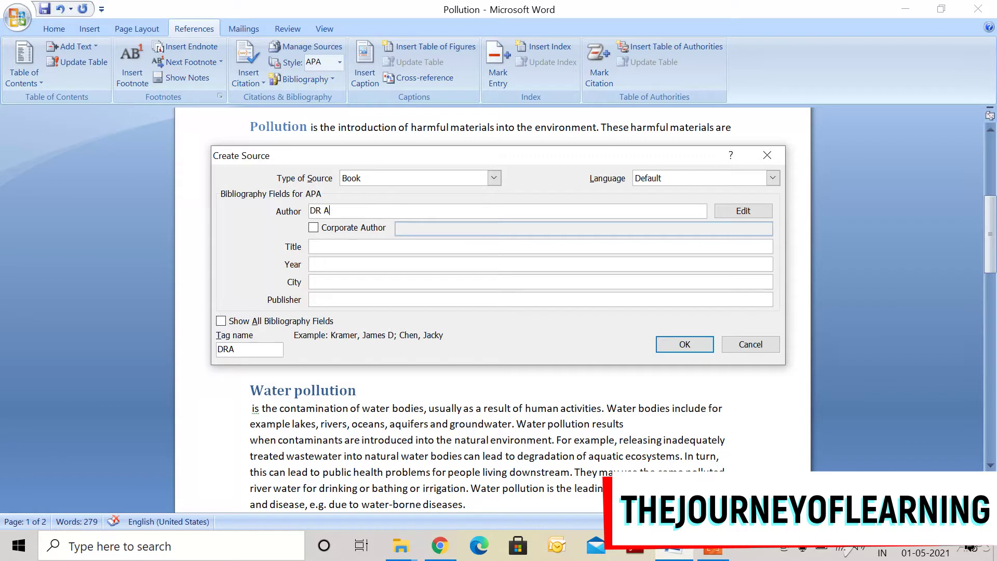
left_click(318, 247)
type("A")
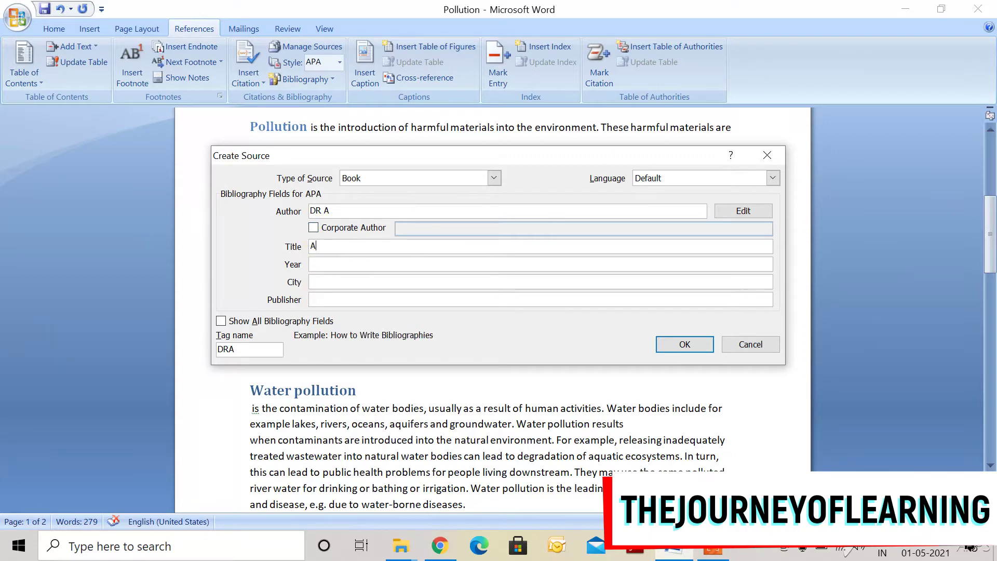
type("ION")
left_click(329, 265)
type("2019")
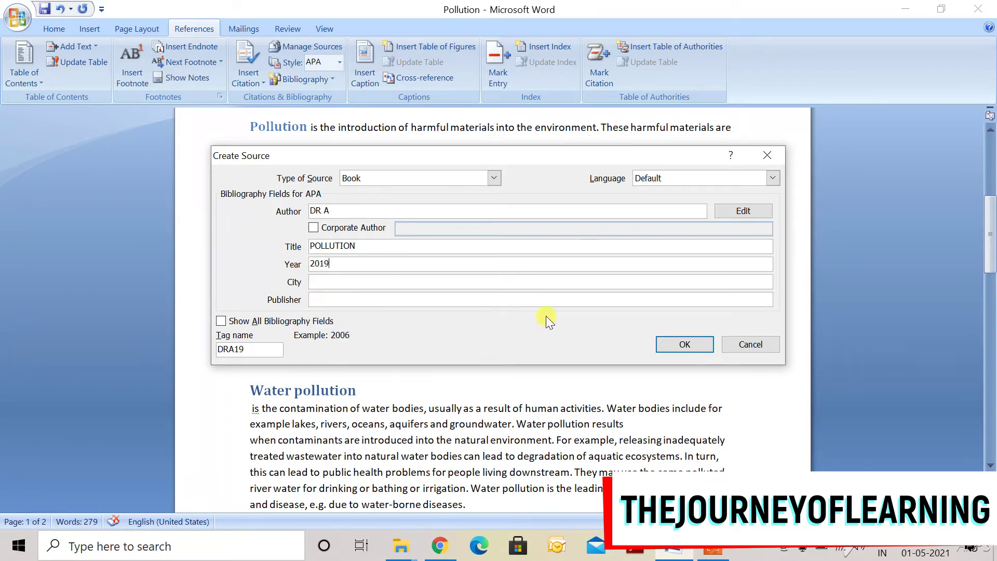
left_click(676, 342)
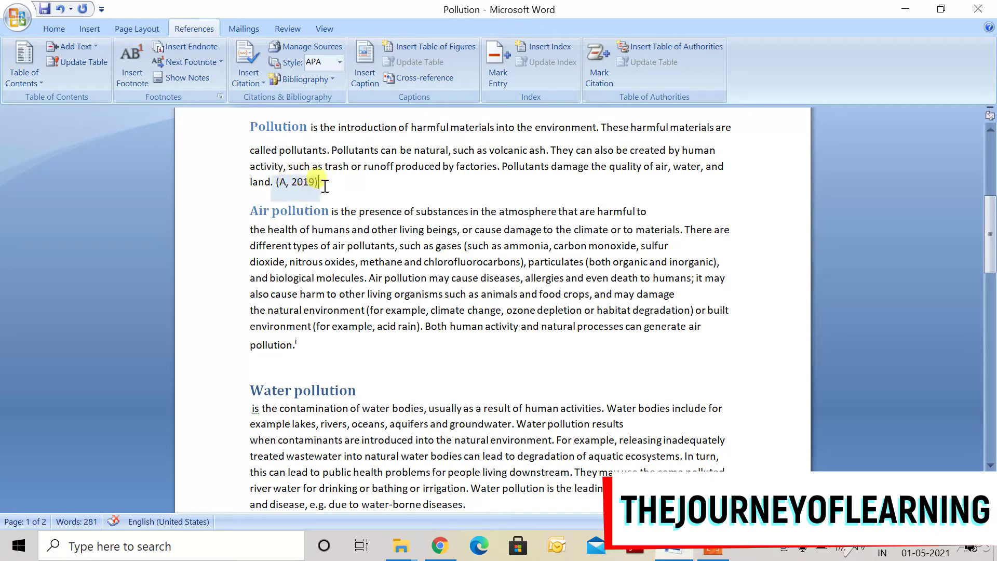
left_click(307, 46)
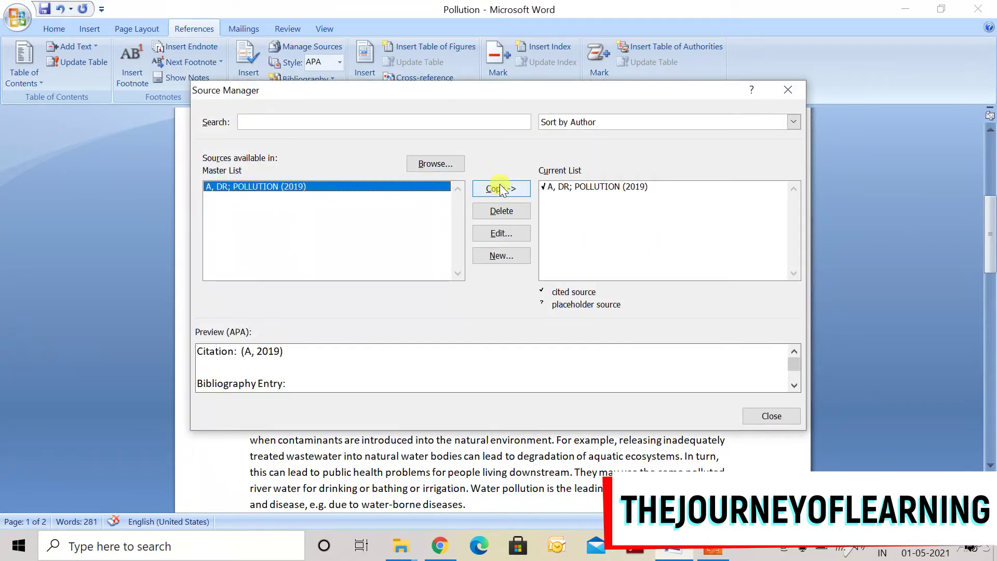
Review the POLLUTION source, then switch the citation style from APA to ISO 690.
left_click(500, 233)
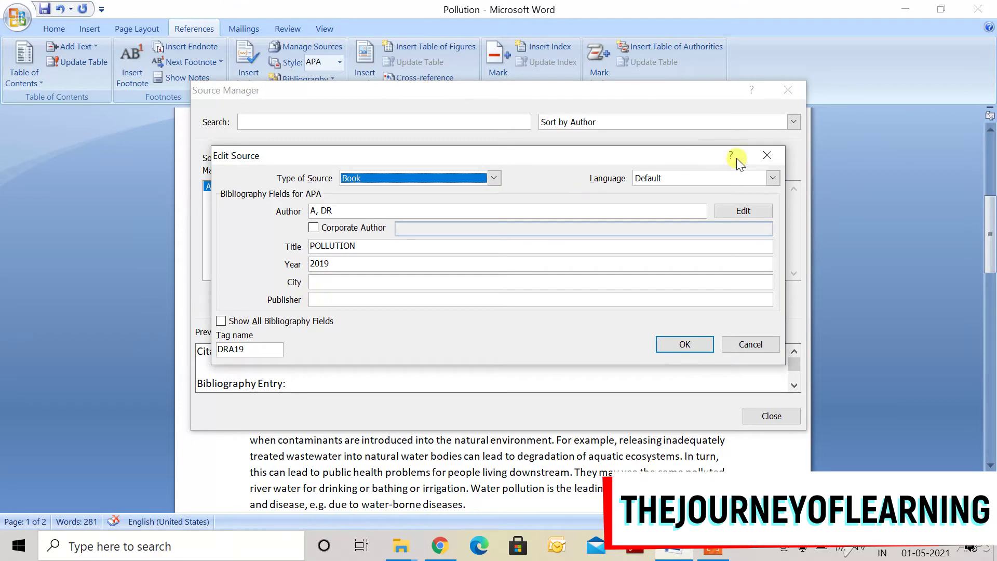
left_click(769, 154)
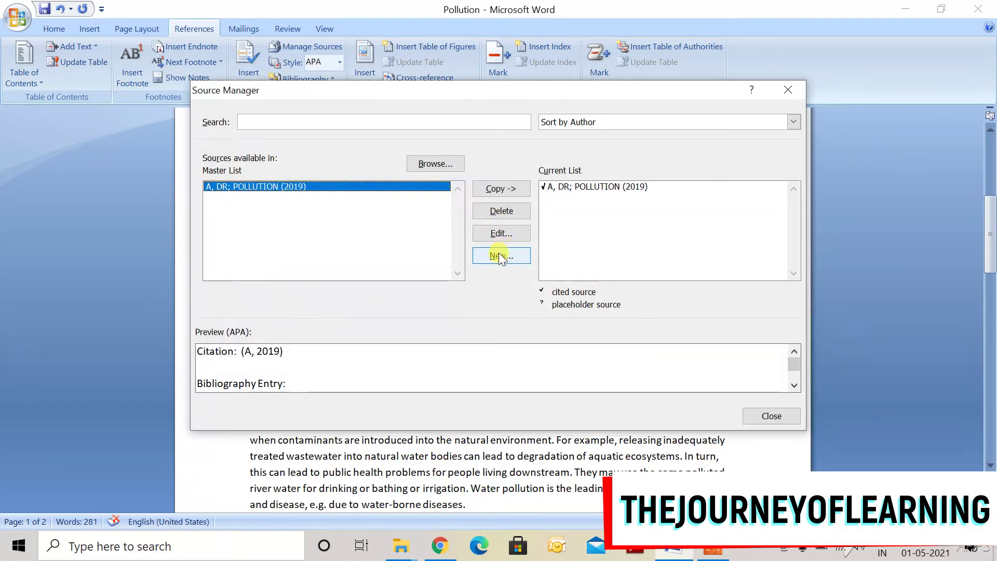
left_click(768, 418)
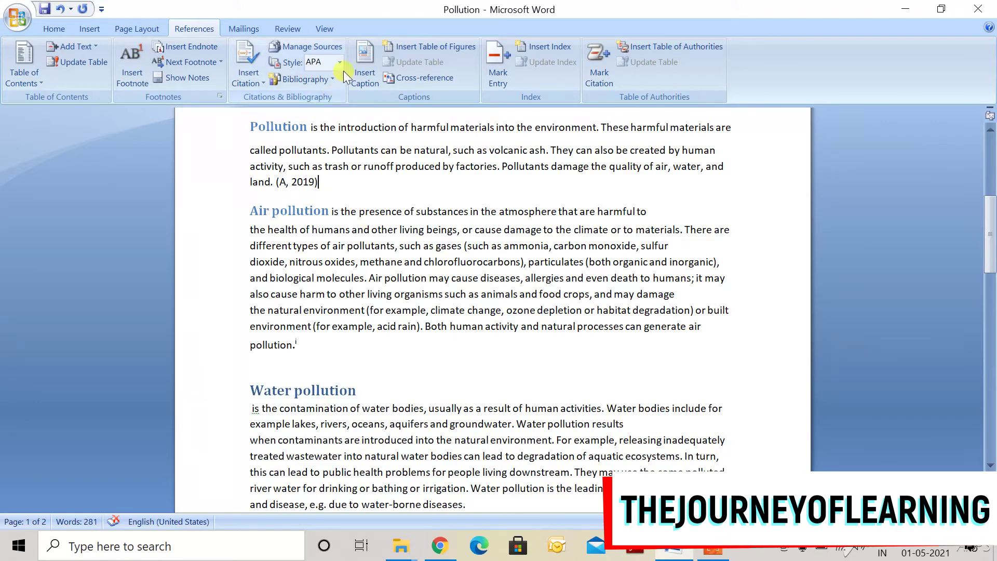
left_click(340, 61)
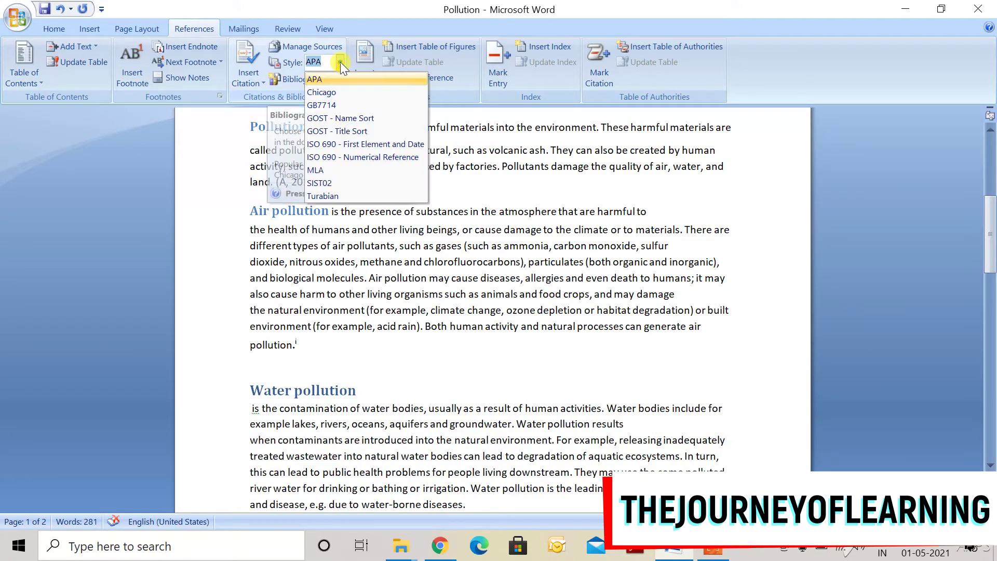
left_click(343, 156)
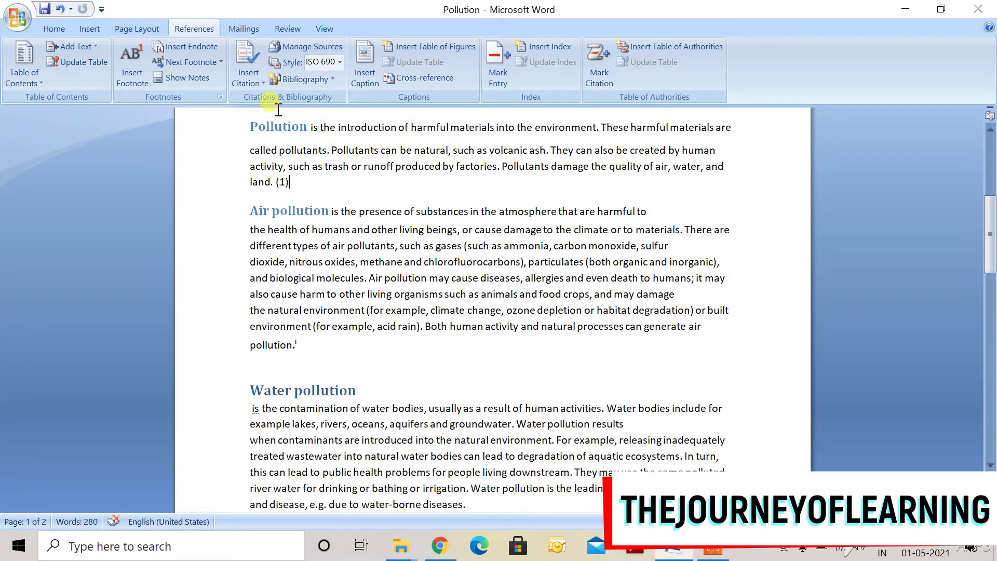
left_click(326, 79)
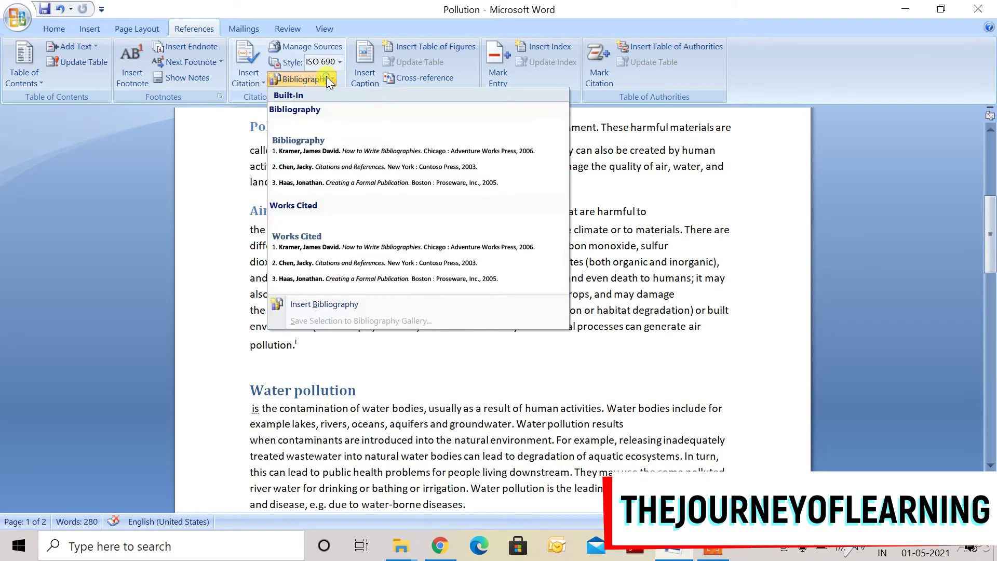
Insert the built-in Bibliography listing the 2019 POLLUTION source below the paragraph.
left_click(320, 164)
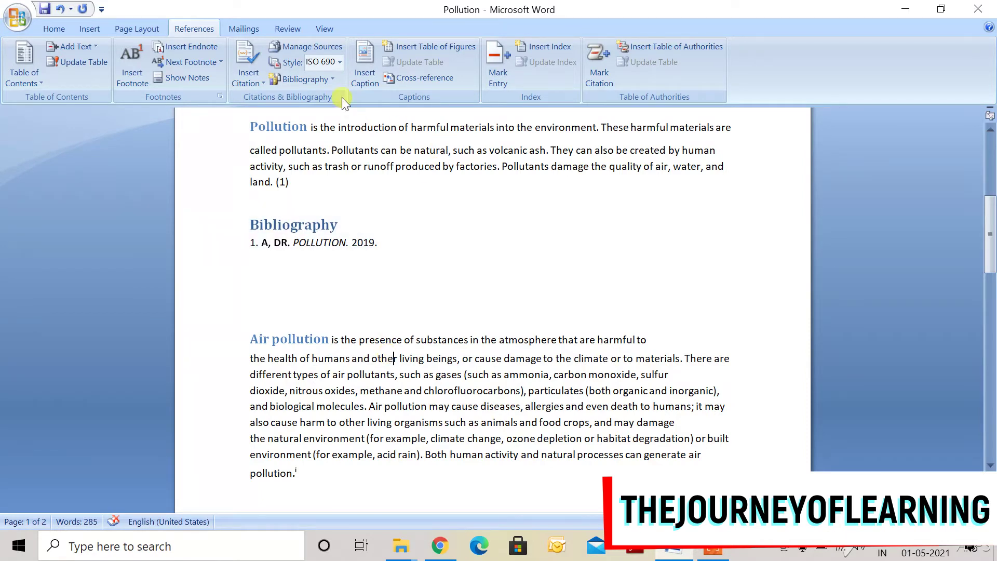
Insert a 'Figure 1' caption just before 'atmosphere' in the Air pollution paragraph, then select 'Figure'.
left_click(366, 74)
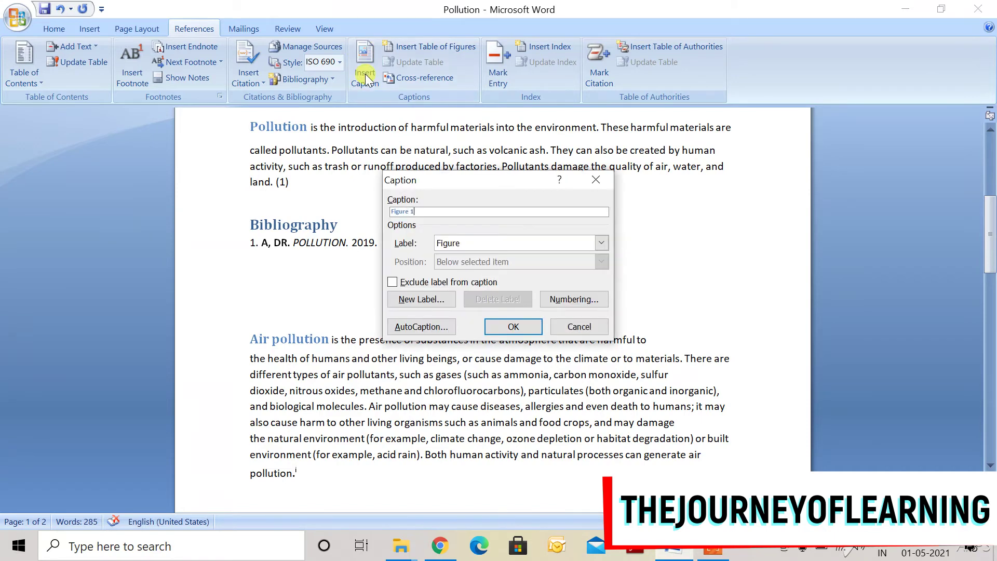
left_click(595, 178)
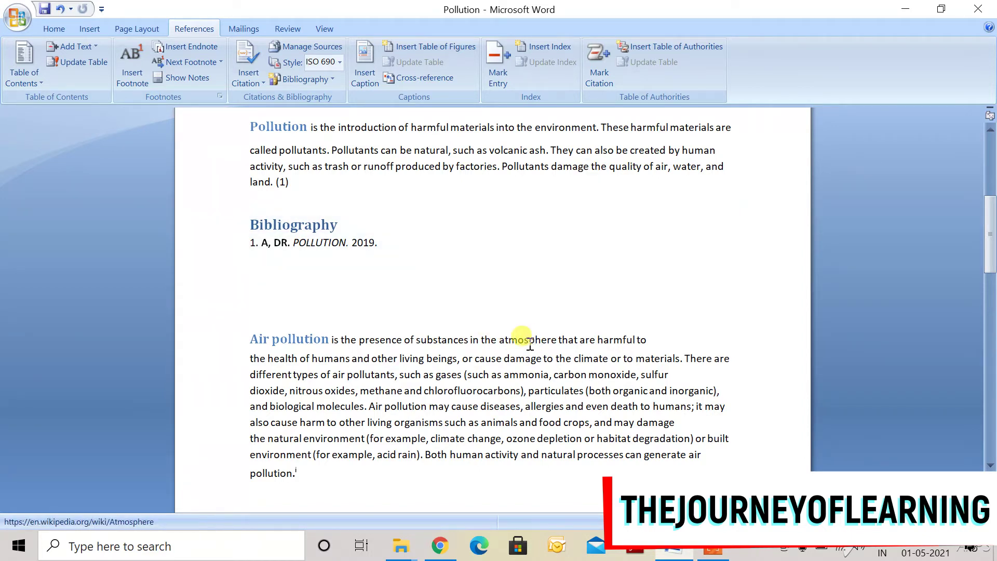
left_click(498, 340)
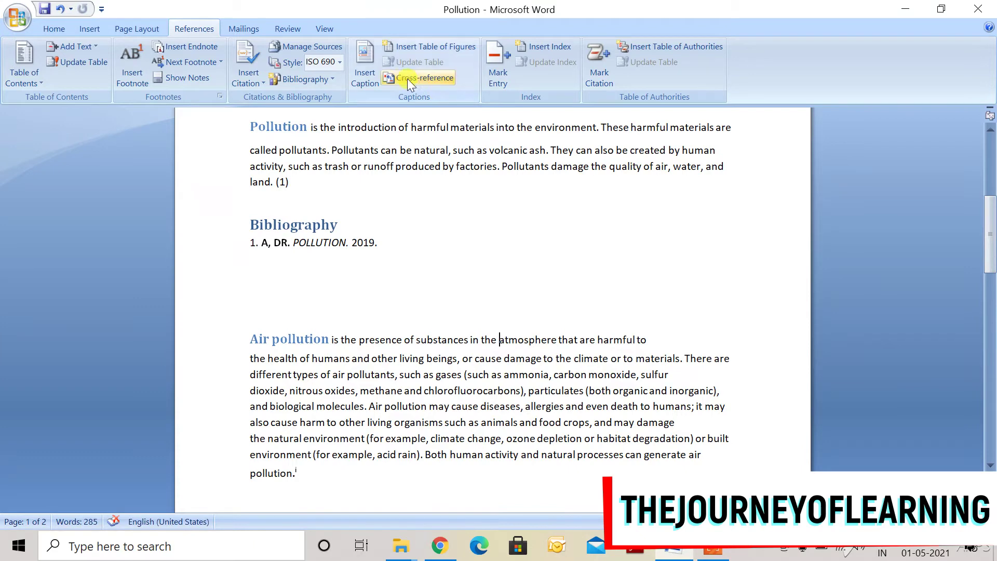
left_click(372, 71)
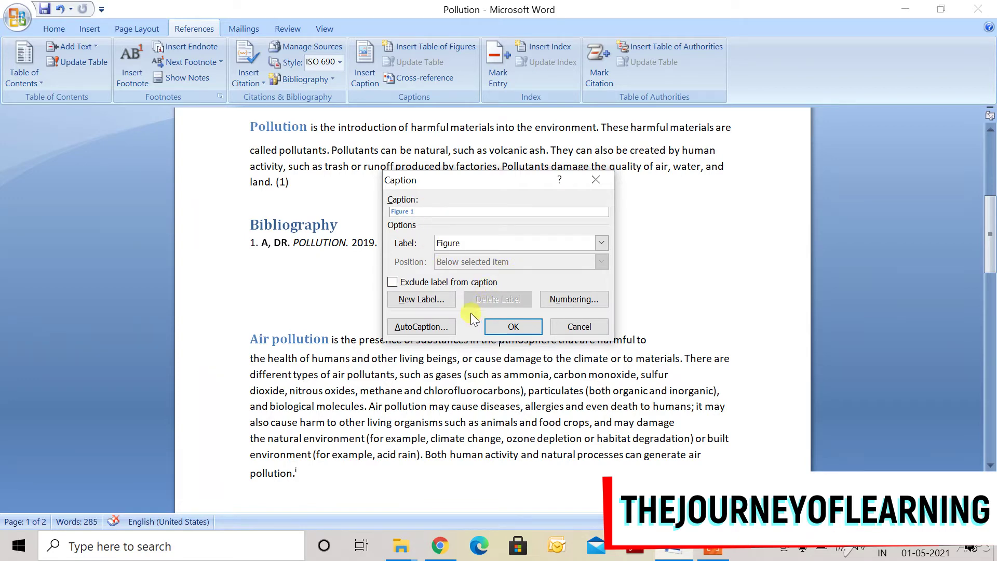
left_click(506, 327)
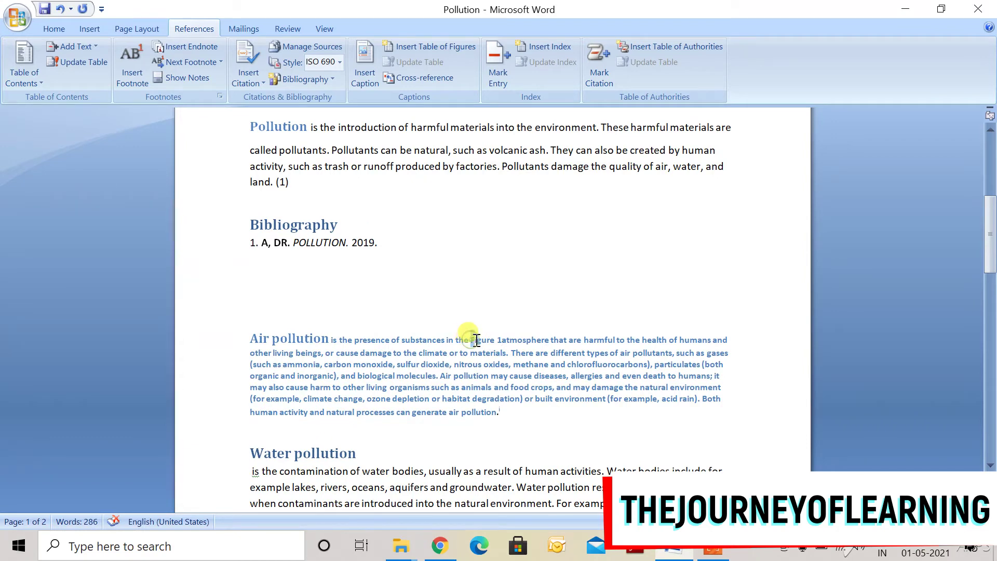
left_click_drag(471, 340, 500, 343)
Insert a table of figures at the caption and select its 'No table of figures entries found.' text.
left_click(420, 50)
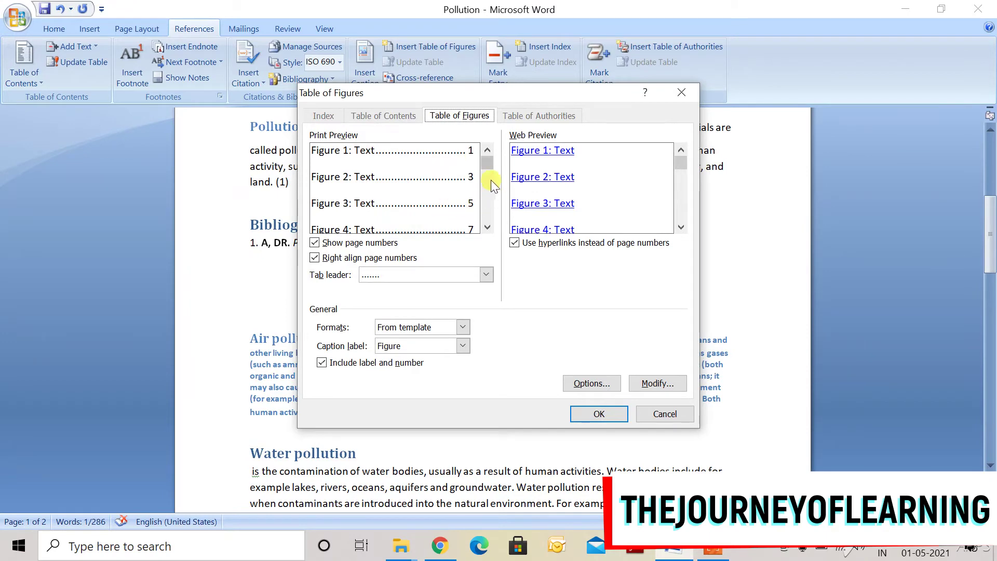
left_click_drag(489, 168, 488, 182)
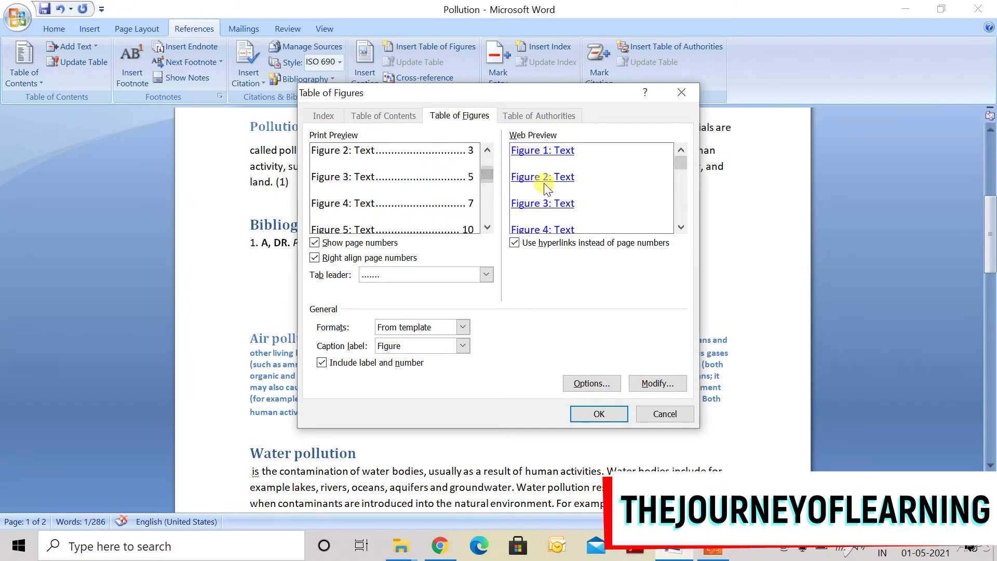
left_click(593, 415)
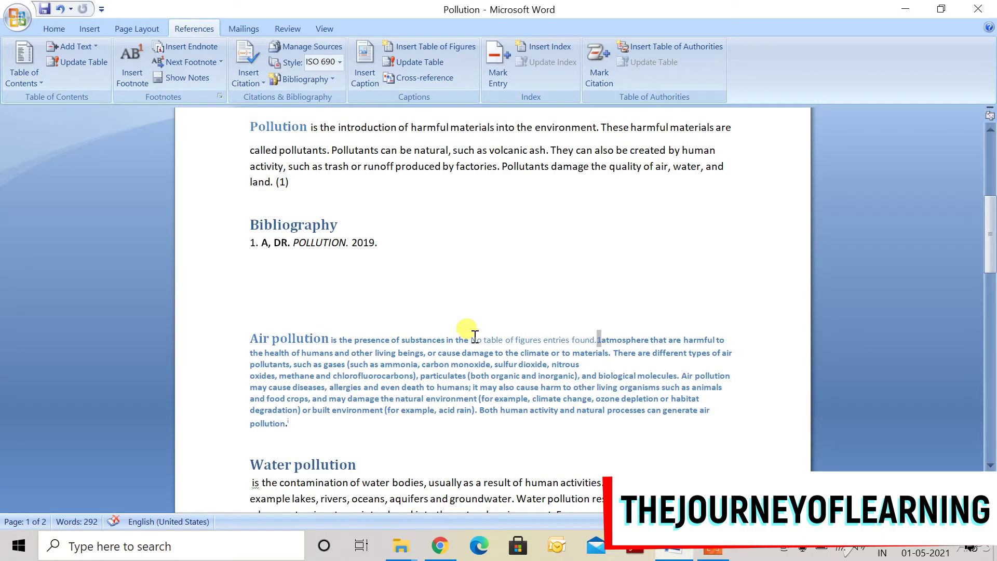
left_click_drag(475, 336, 513, 341)
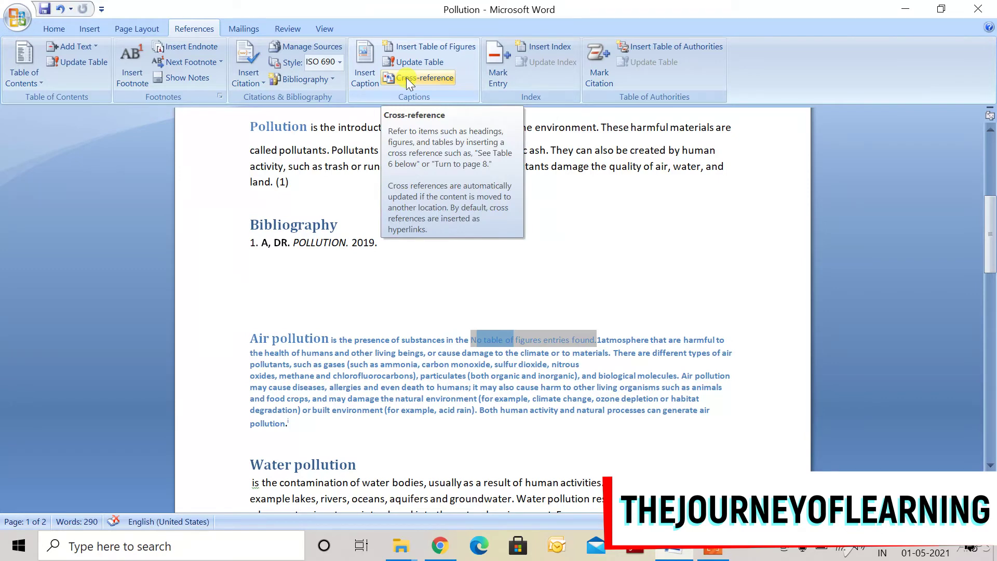
Open Cross-reference, choose Bookmark as the reference type, then cancel without inserting.
left_click(407, 76)
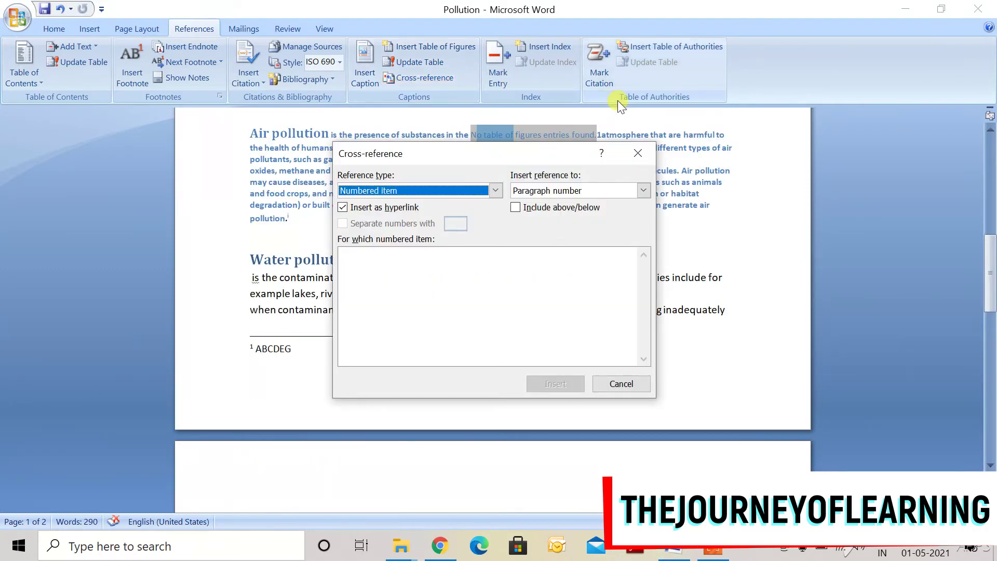
left_click(496, 191)
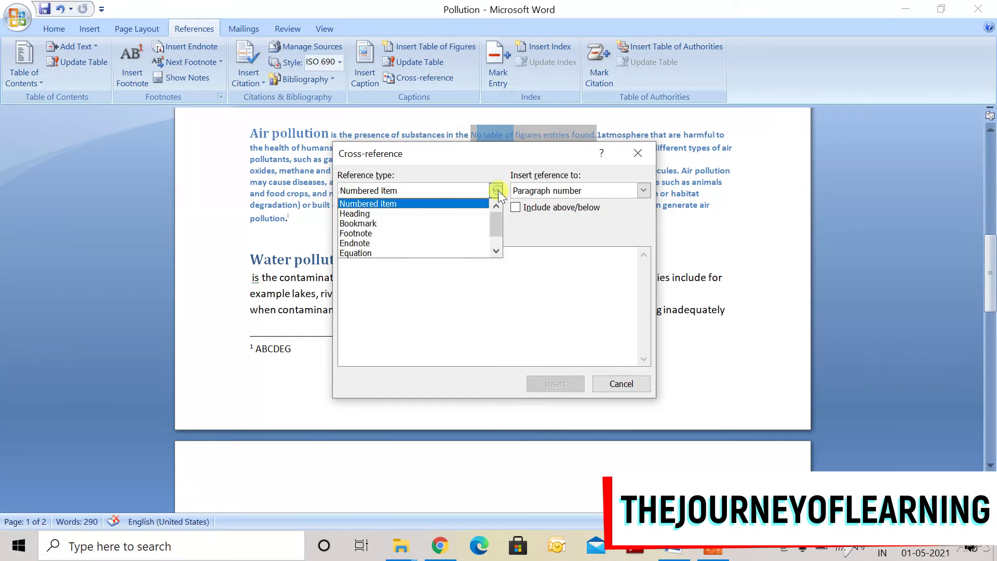
left_click(479, 224)
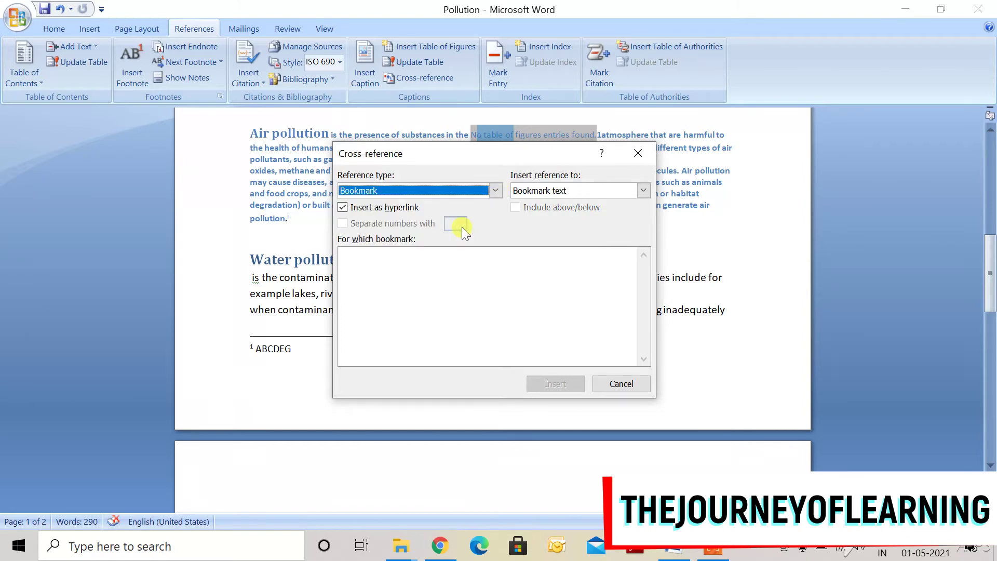
left_click(609, 385)
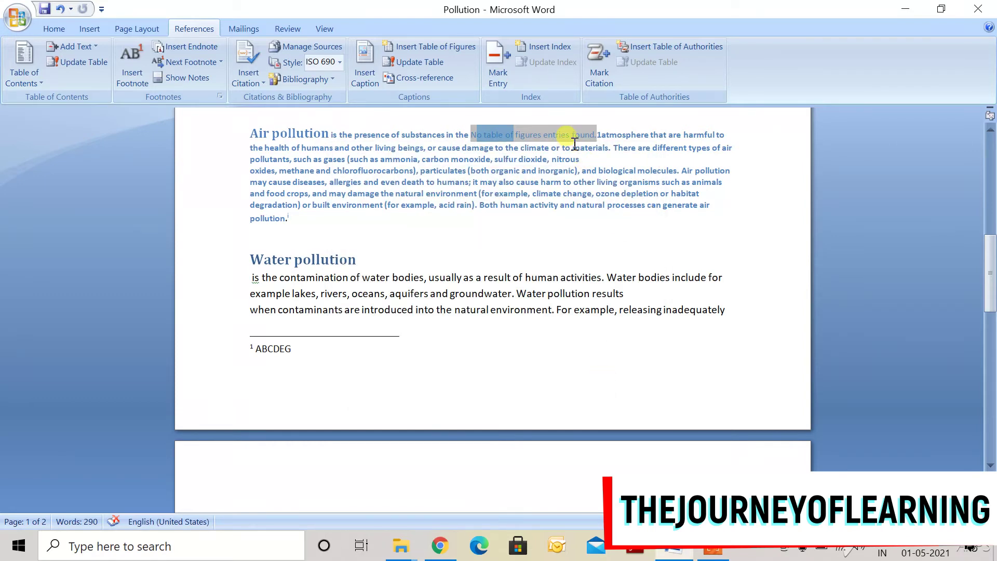
Select 'harmful' in the Pollution paragraph and open Mark Index Entry for it.
key("ctrl+Home")
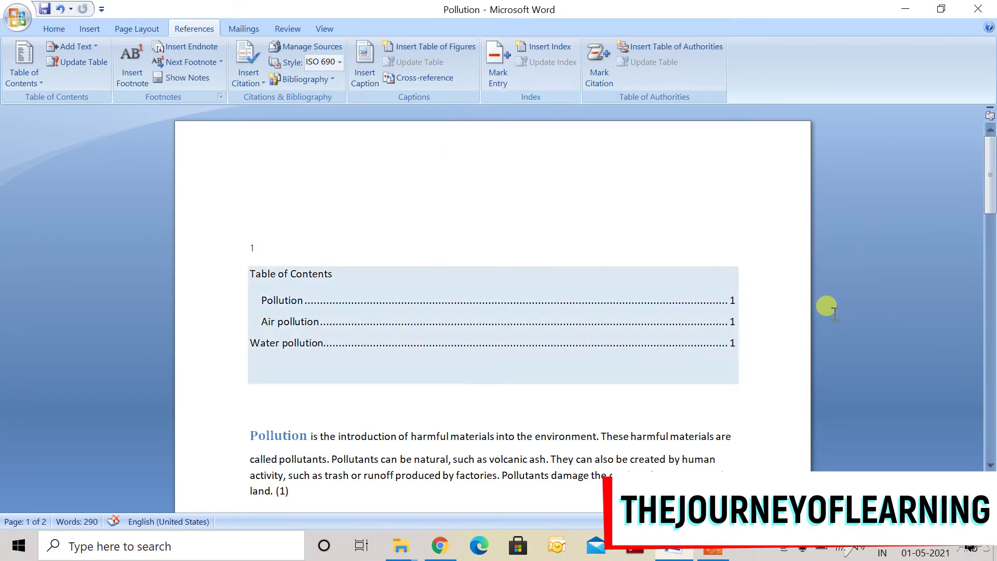
left_click_drag(991, 195, 992, 195)
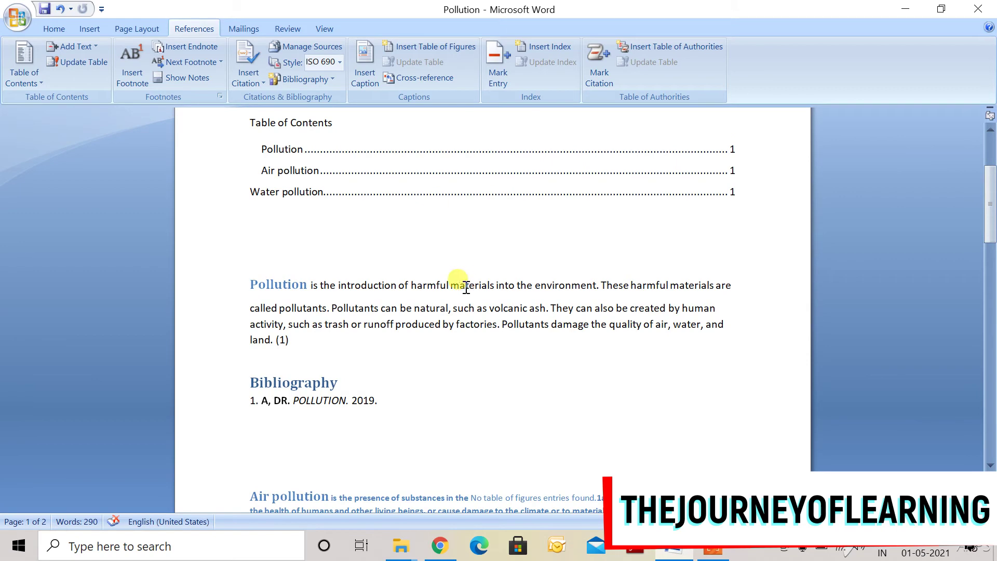
left_click_drag(411, 287, 447, 287)
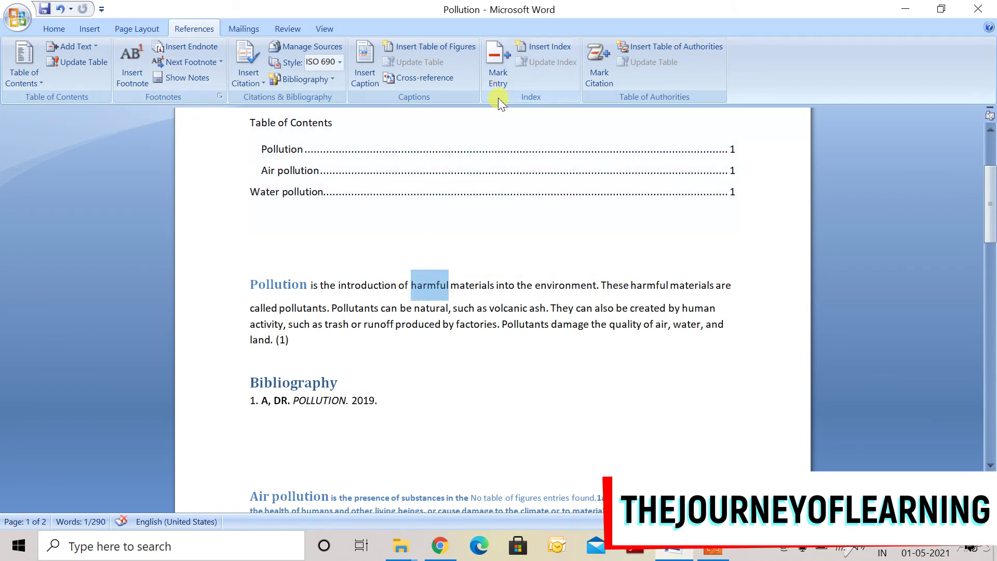
left_click(499, 67)
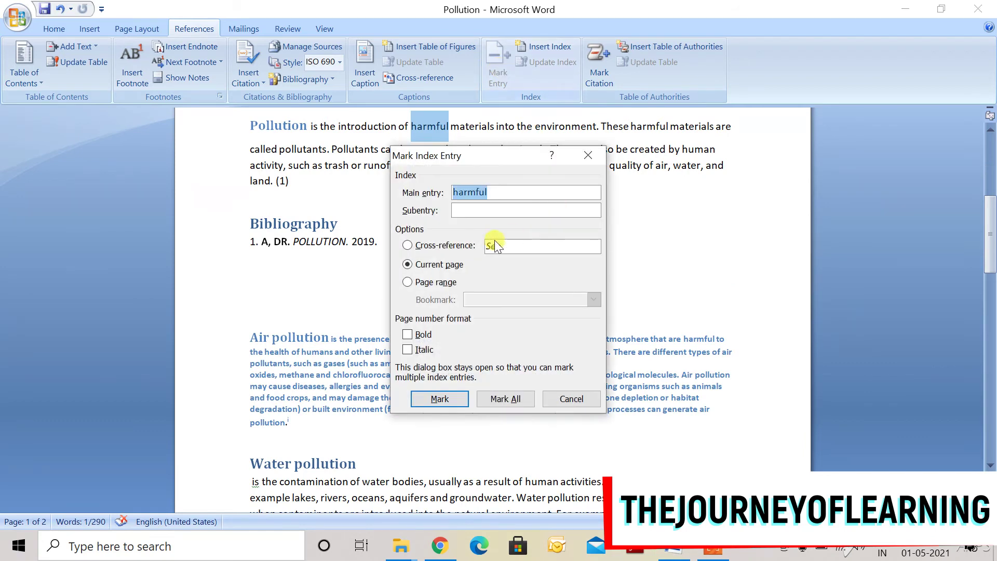
Mark 'harmful' as an index entry and close the dialog.
left_click(439, 399)
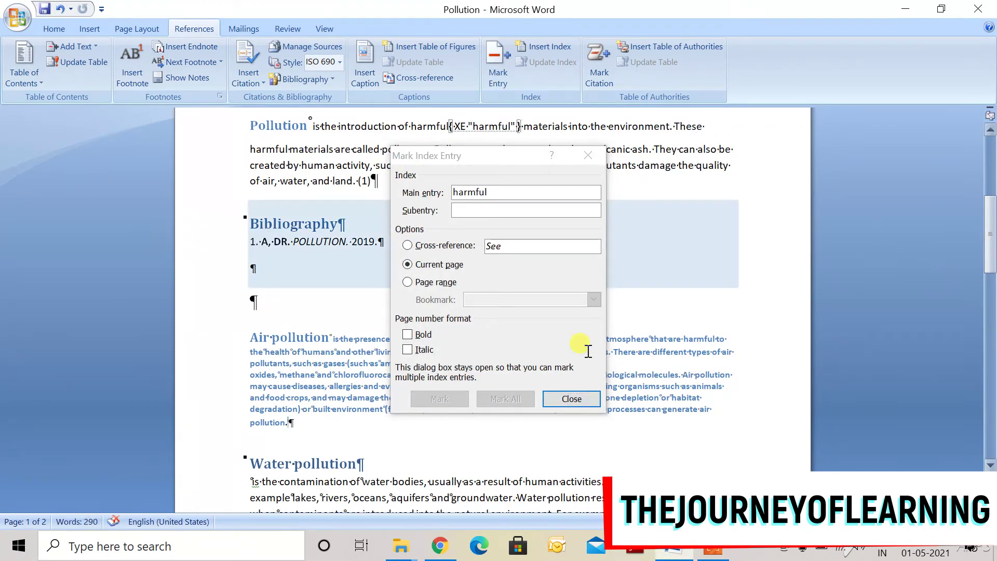
left_click(558, 400)
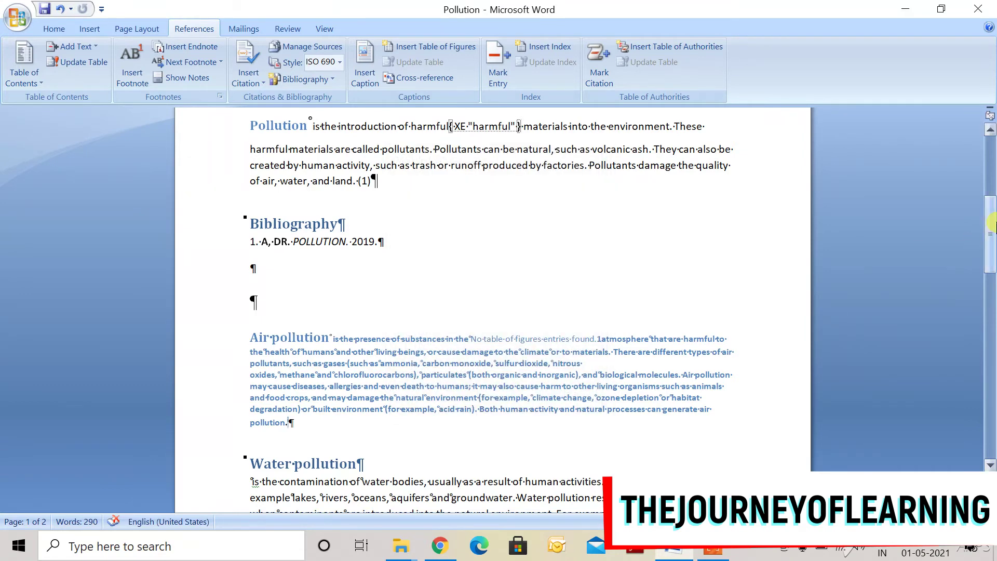
left_click_drag(990, 239, 990, 275)
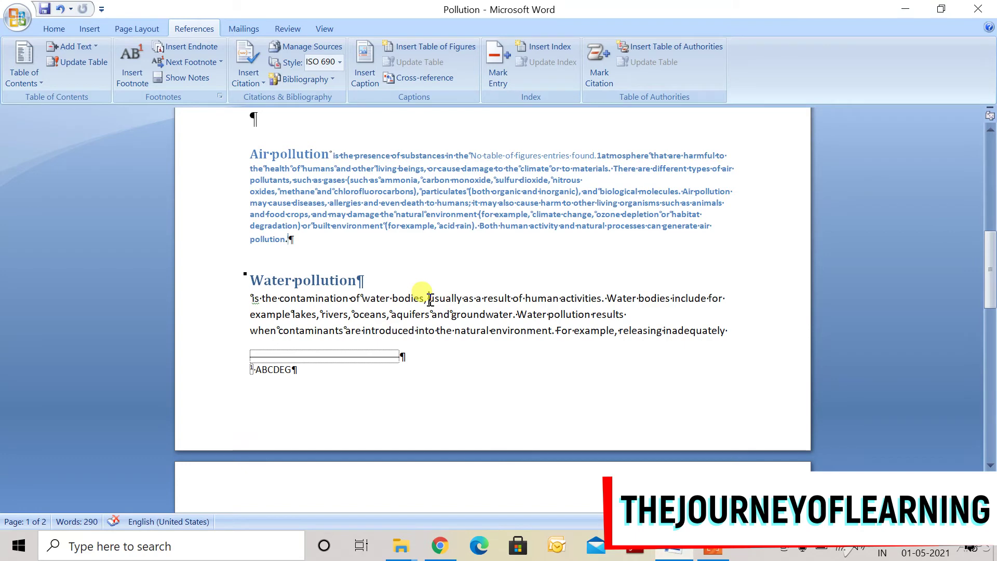
Mark 'usually' in the Water pollution paragraph as an index entry.
left_click_drag(430, 300, 457, 301)
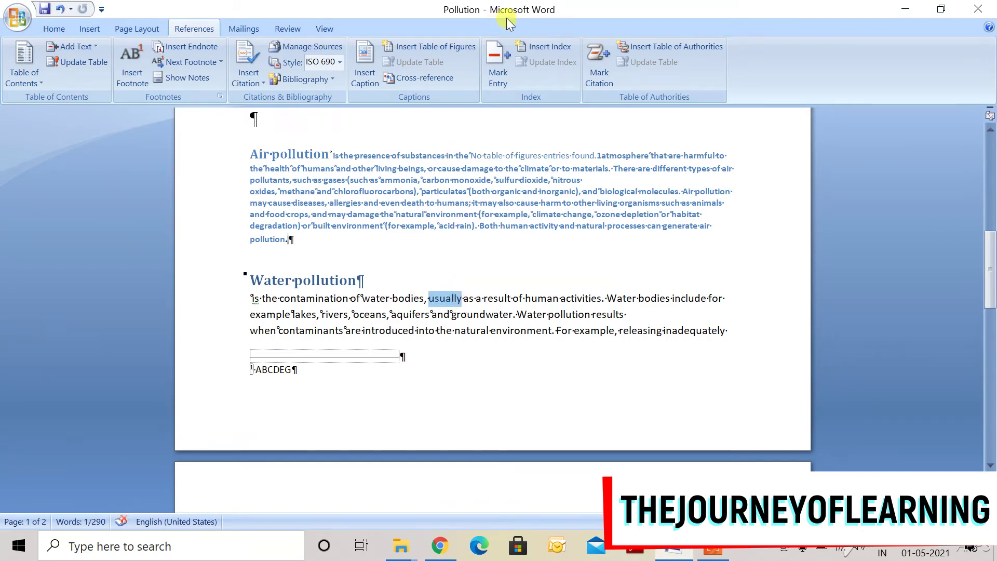
left_click(500, 82)
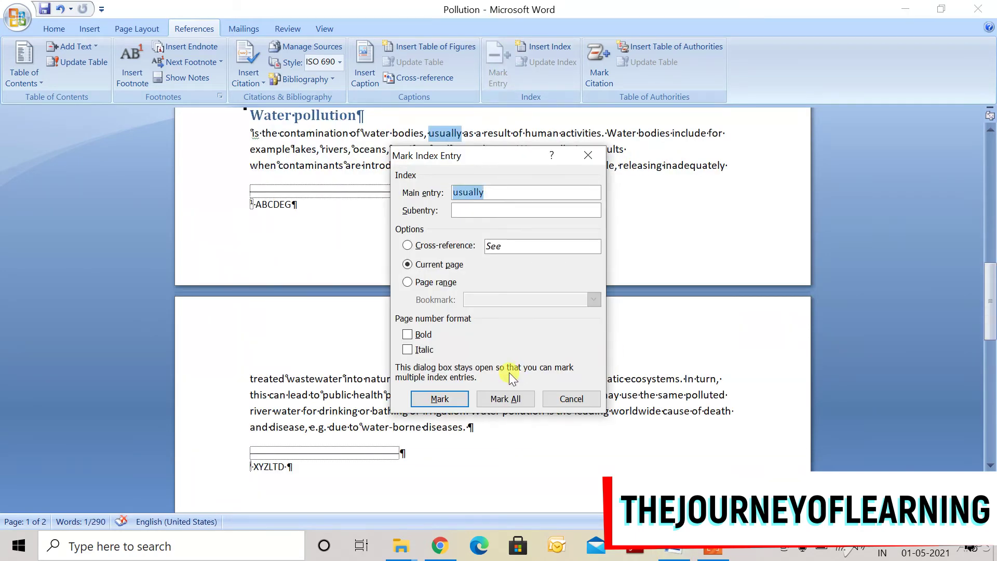
left_click(426, 401)
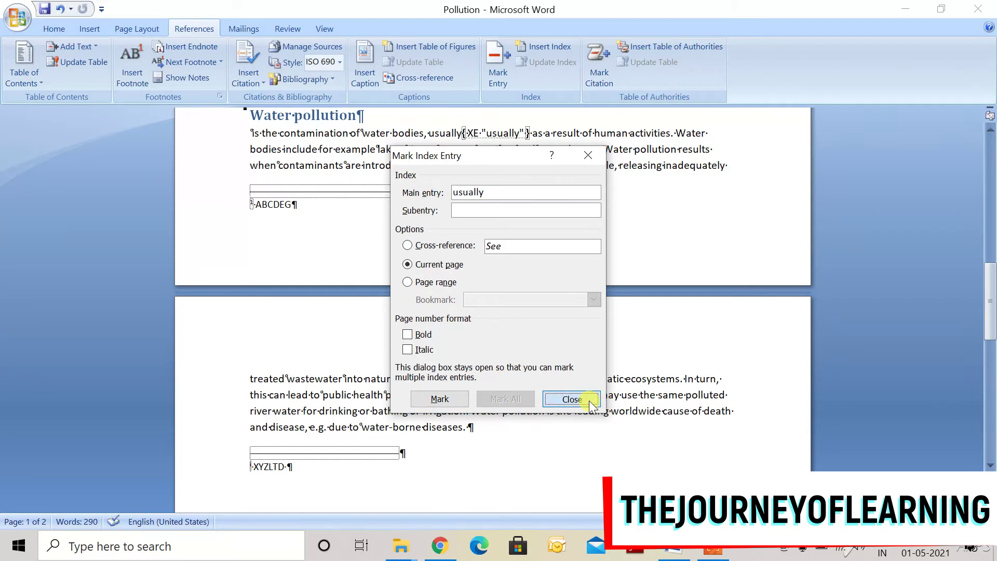
left_click(579, 400)
left_click_drag(991, 317, 985, 206)
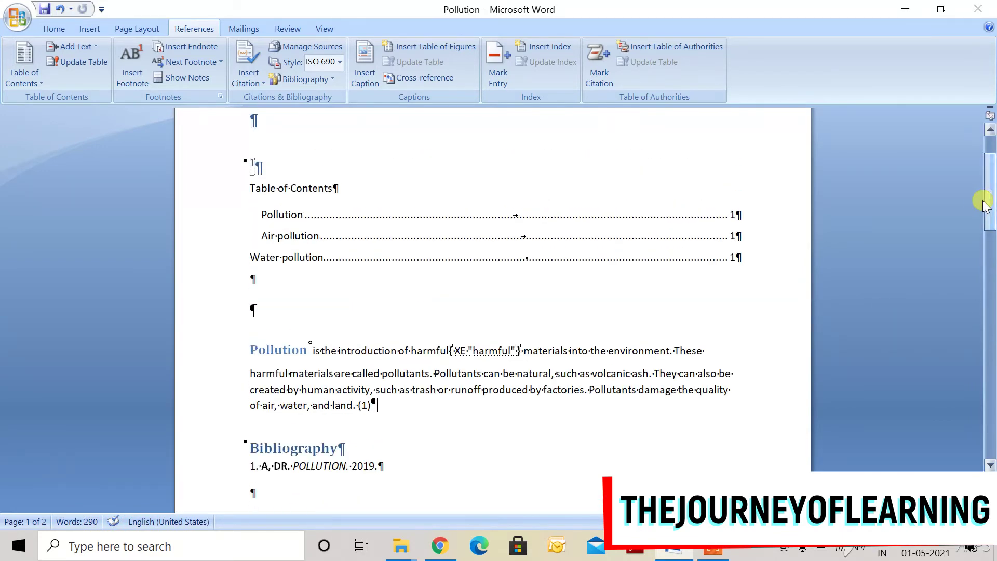
Insert a two-column index listing 'harmful, 2' and 'usually, 2' below the table of contents.
left_click(370, 252)
left_click(287, 292)
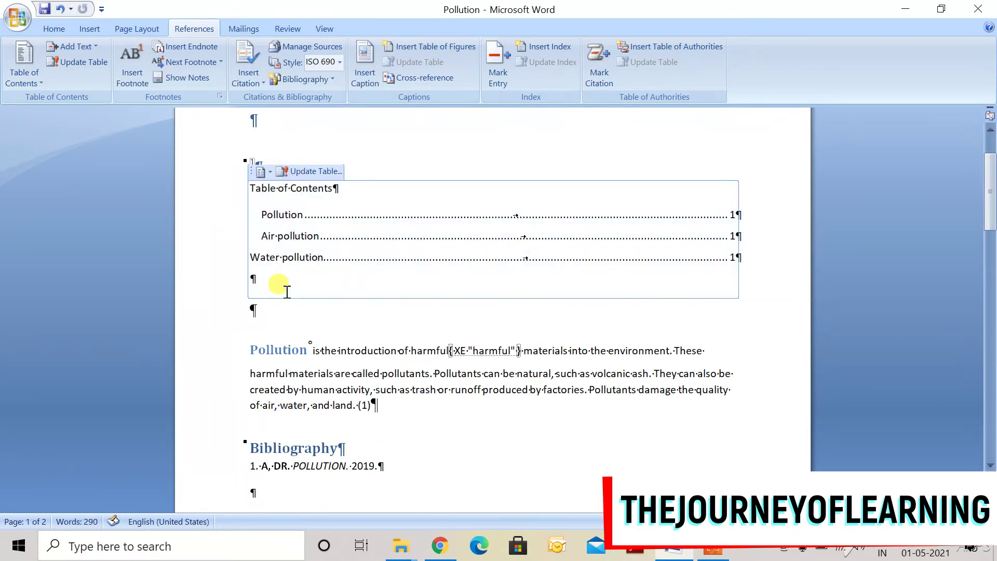
left_click(275, 308)
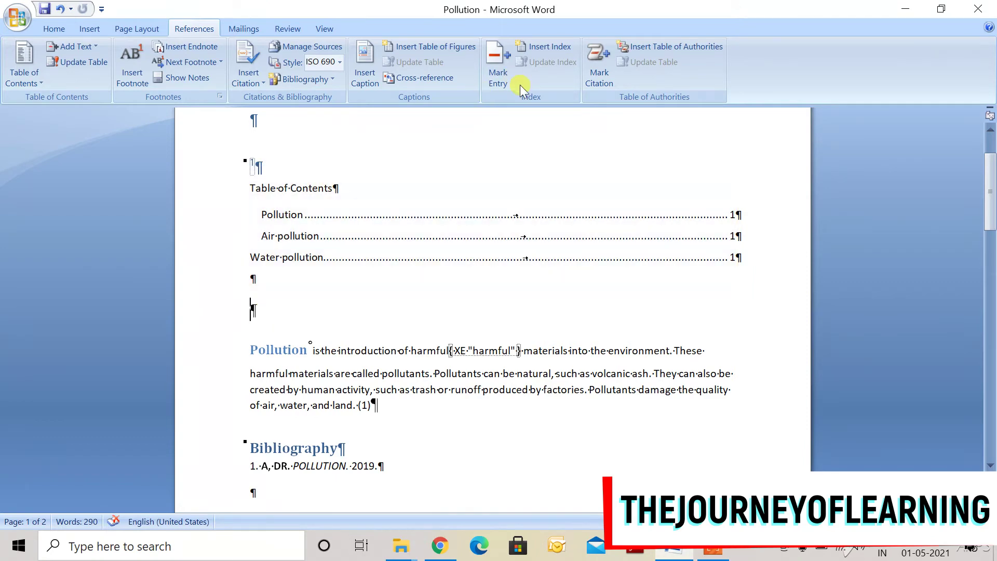
left_click(548, 47)
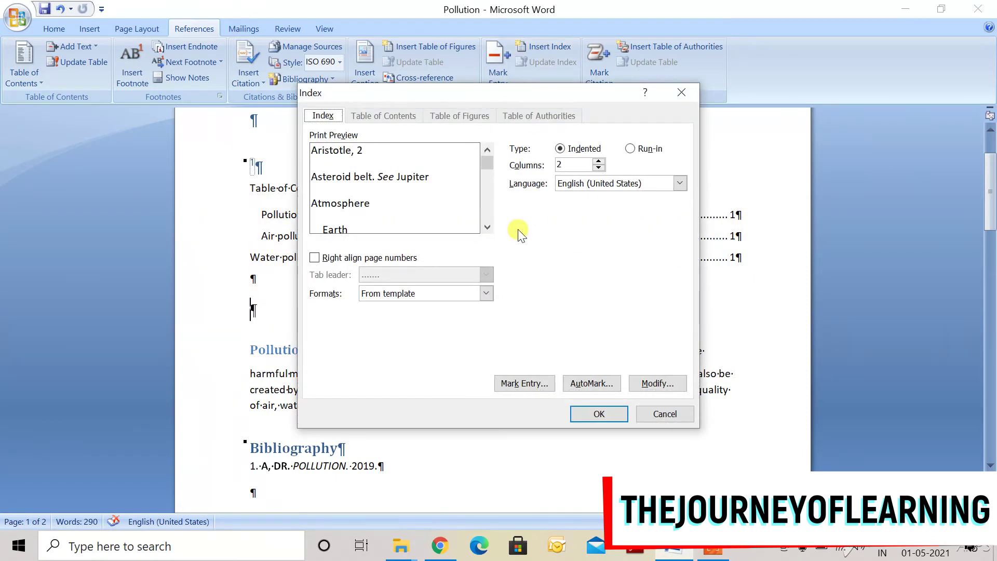
left_click(600, 414)
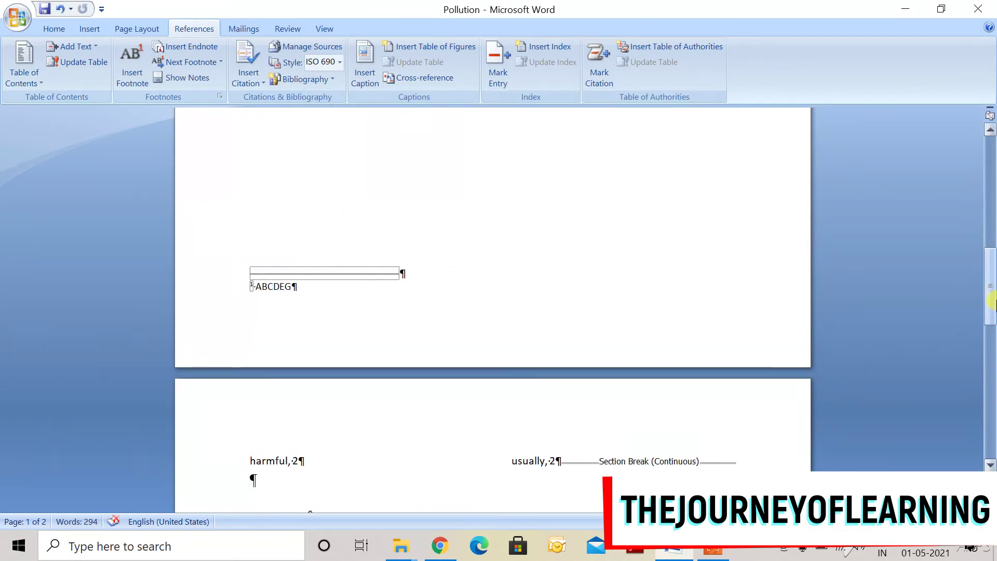
left_click_drag(990, 299, 990, 342)
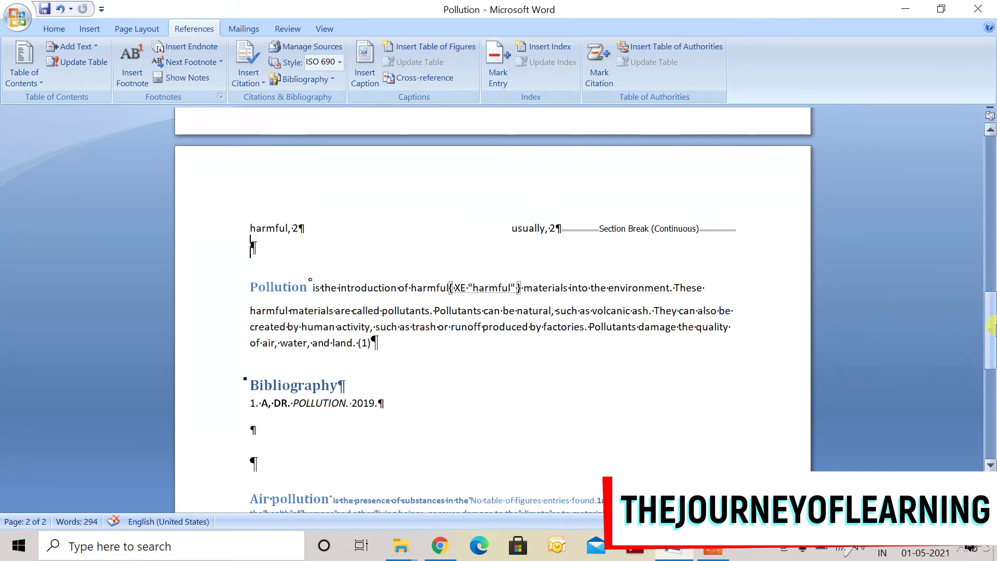
Mark 'Pollutants' as an index entry.
left_click_drag(991, 327, 991, 347)
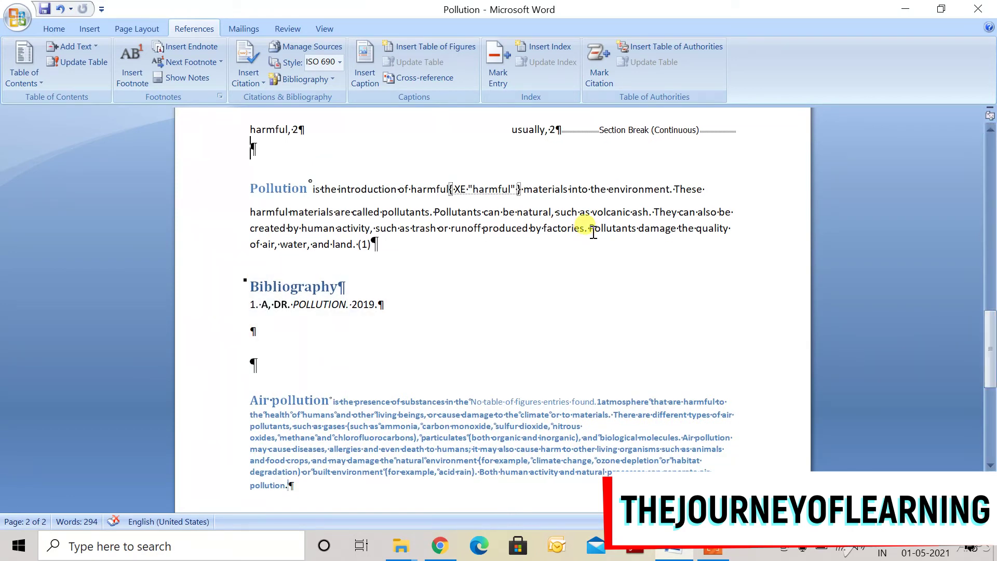
left_click_drag(590, 232, 634, 235)
left_click(504, 73)
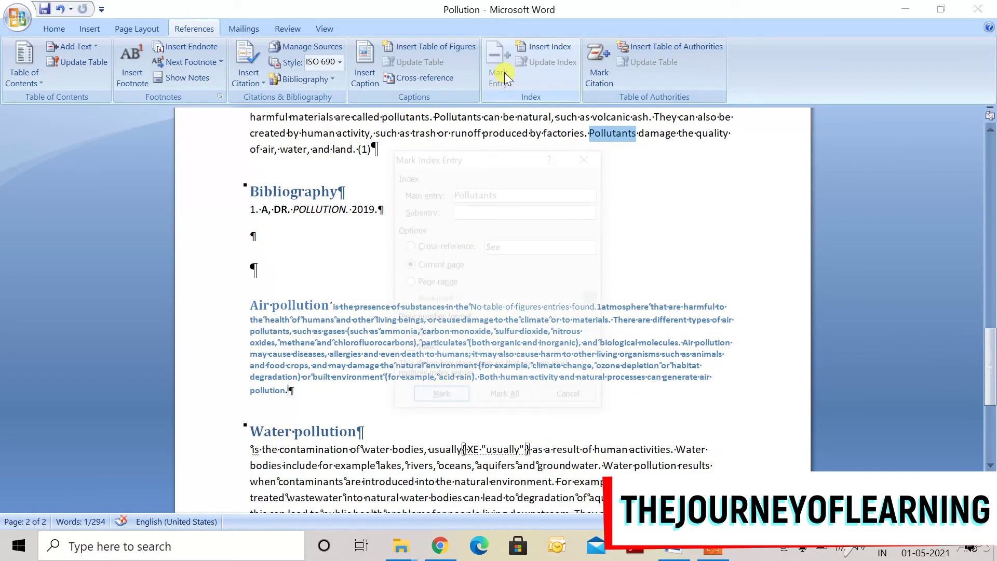
left_click(448, 399)
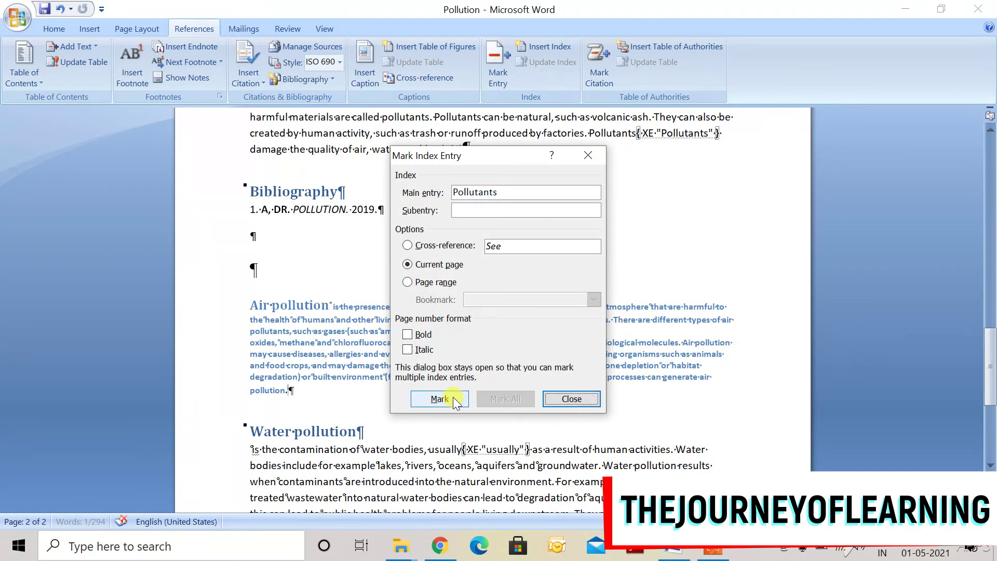
mouse_move(991, 381)
left_mouse_down()
mouse_move(992, 284)
mouse_move(992, 298)
left_mouse_up()
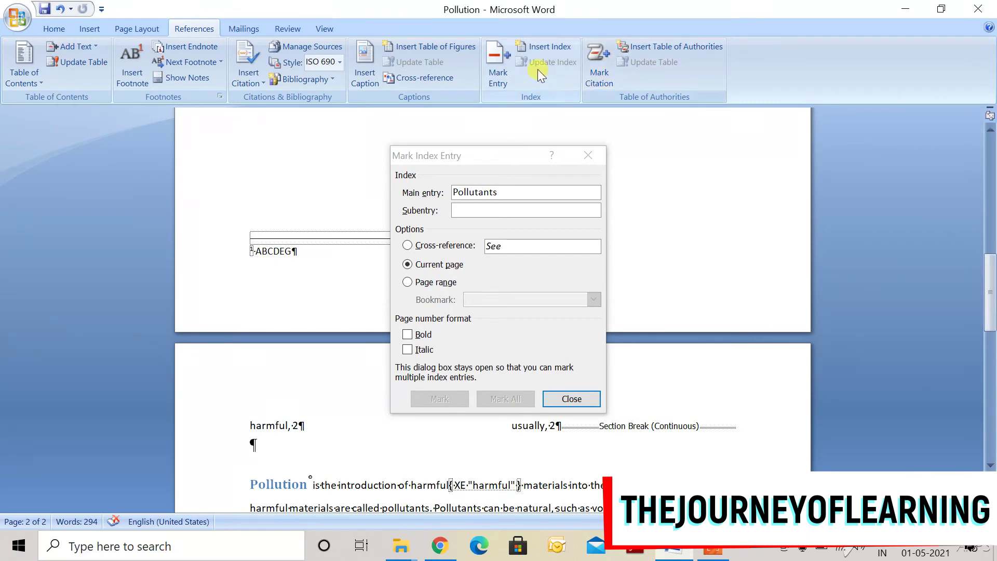
left_click(558, 398)
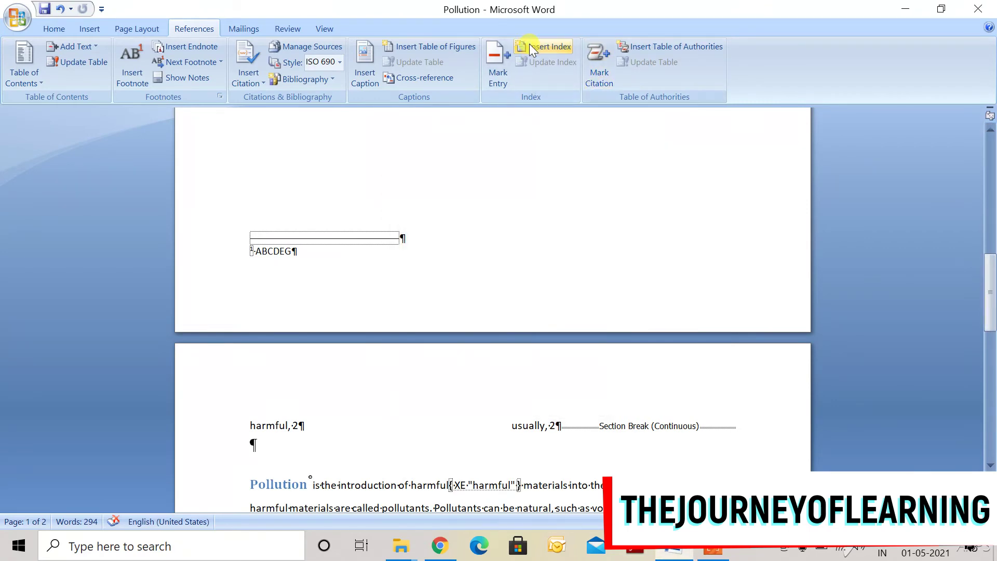
Update the index to list 'Pollutants, 2' and hide formatting marks with Ctrl+Shift+8.
left_click(556, 506)
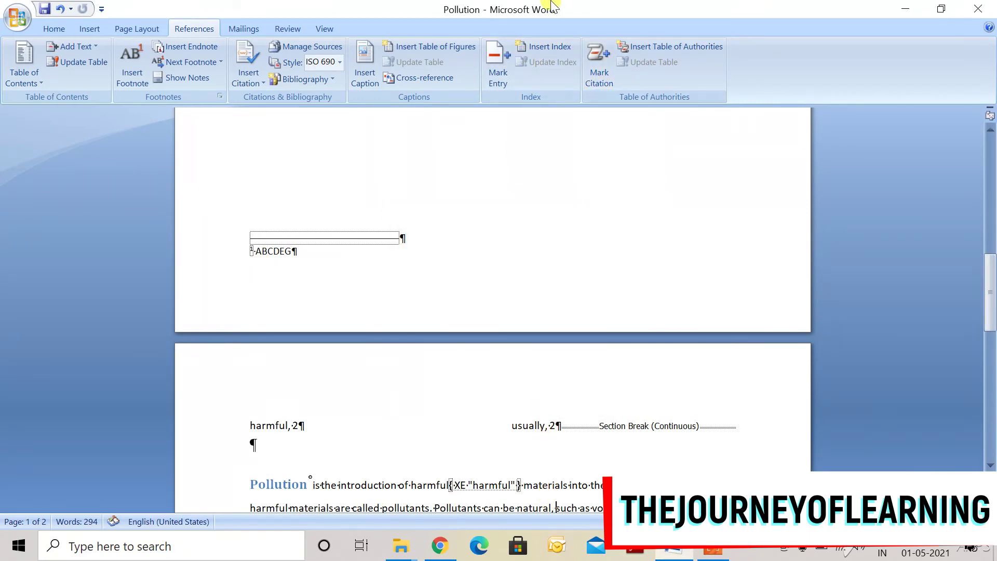
double_click(540, 422)
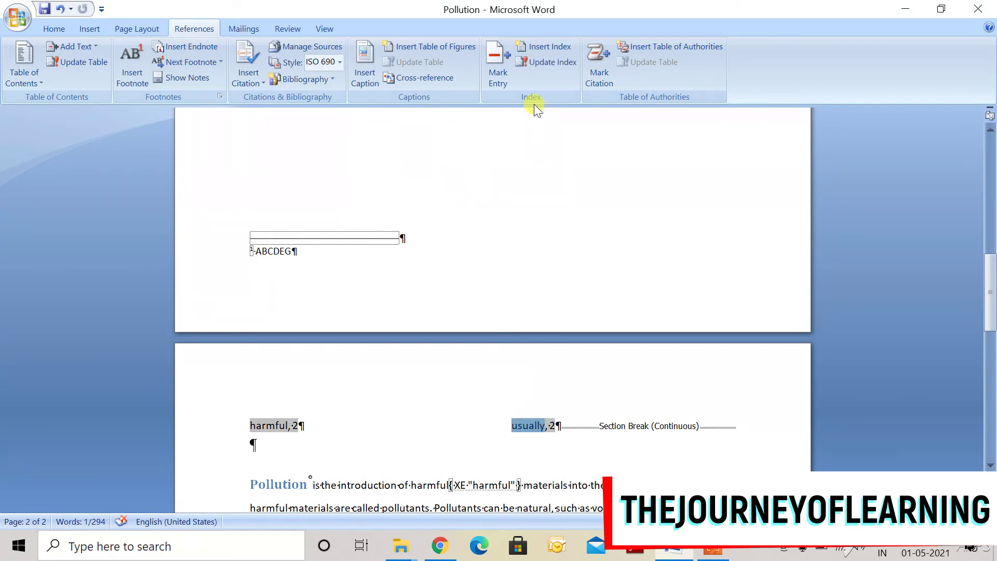
left_click(541, 61)
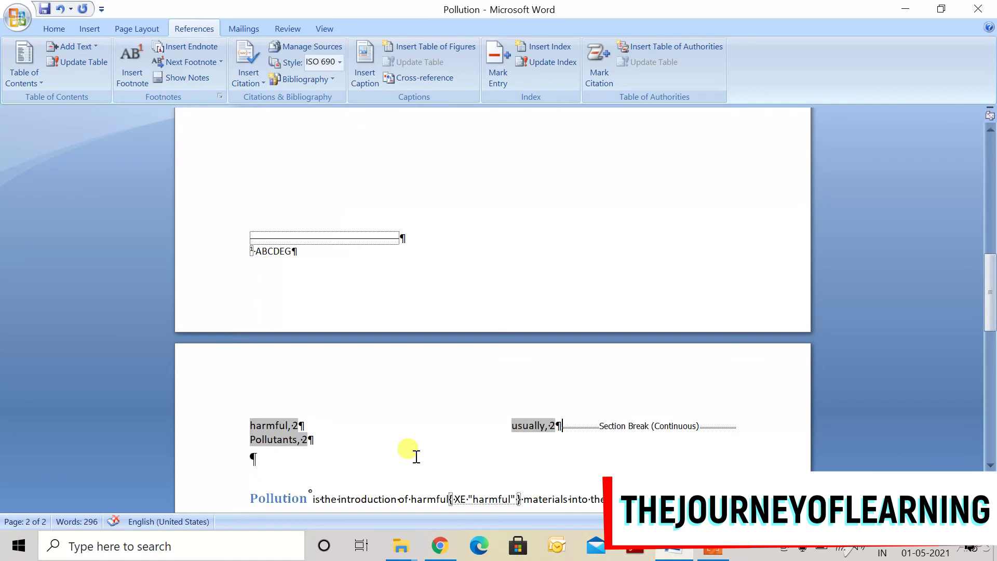
mouse_move(990, 314)
left_mouse_down()
mouse_move(992, 336)
mouse_move(993, 324)
left_mouse_up()
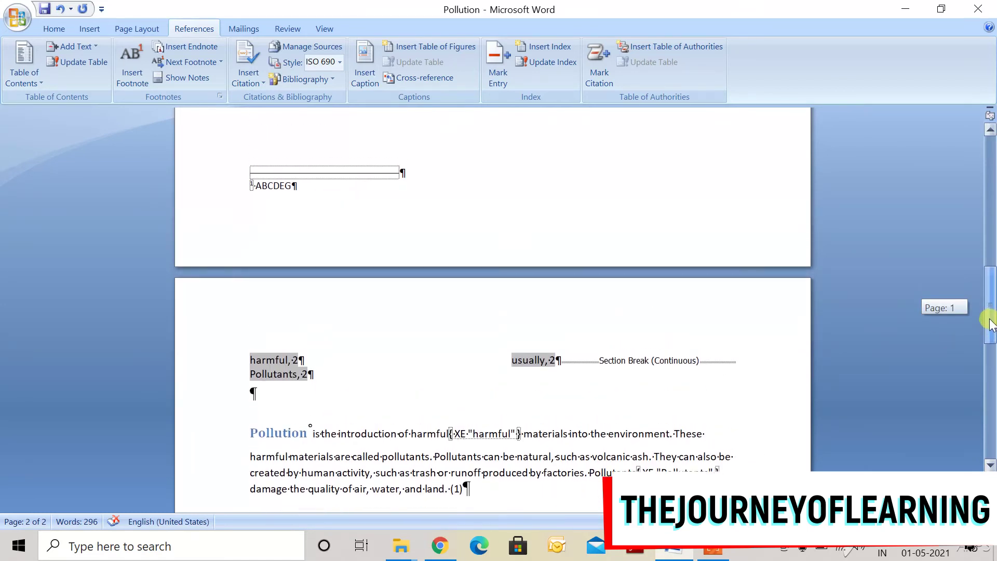
key("ctrl+shift+8")
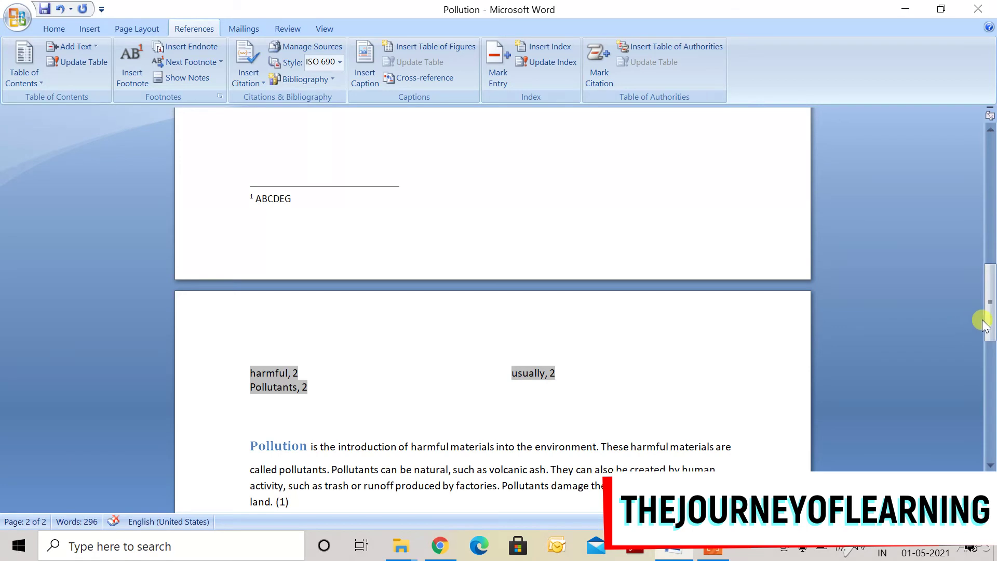
Mark 'environment' as a Cases citation, then select the word 'groundwater'.
mouse_move(987, 323)
left_mouse_down()
mouse_move(994, 240)
mouse_move(989, 358)
left_mouse_up()
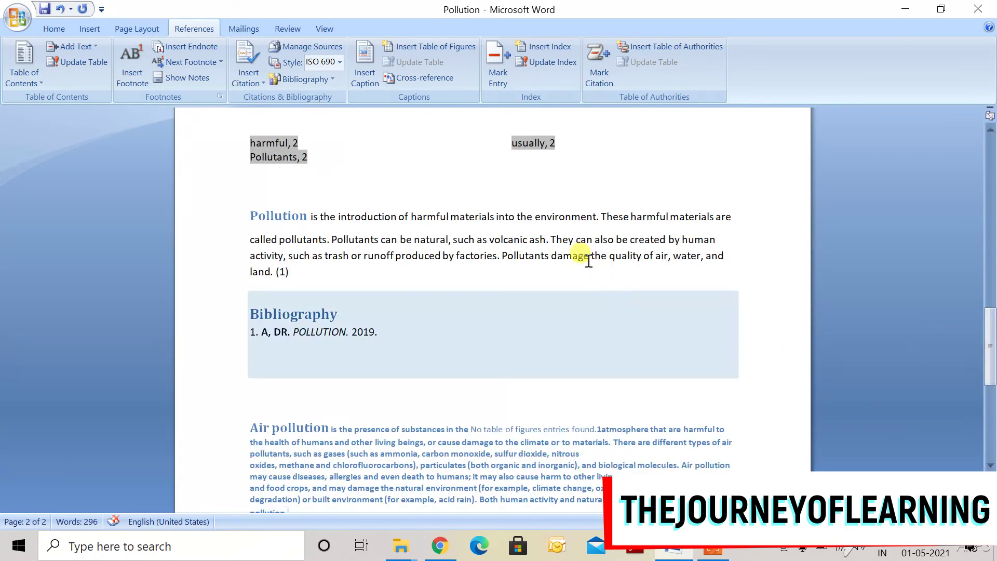
left_click_drag(536, 216, 597, 218)
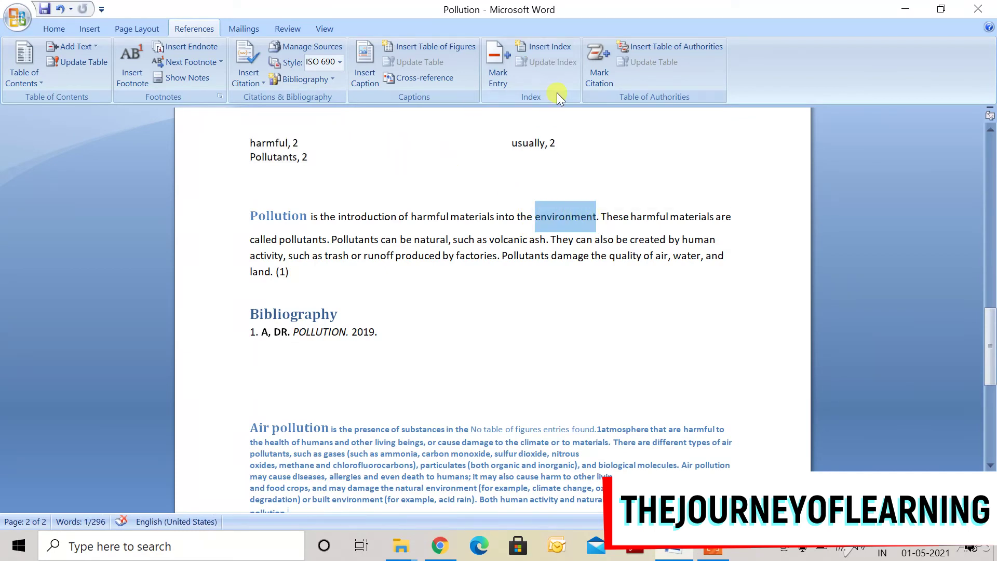
left_click(605, 78)
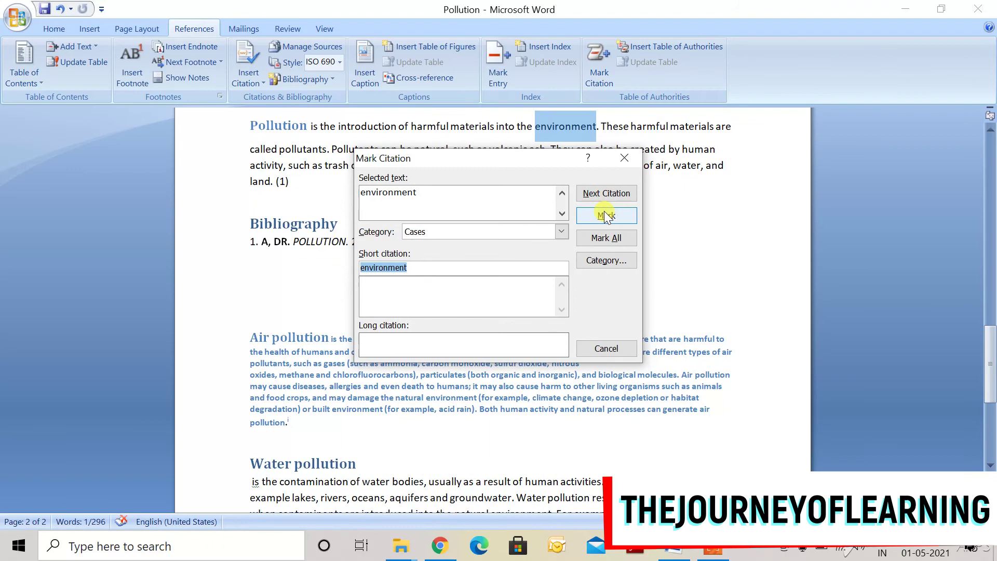
left_click(606, 214)
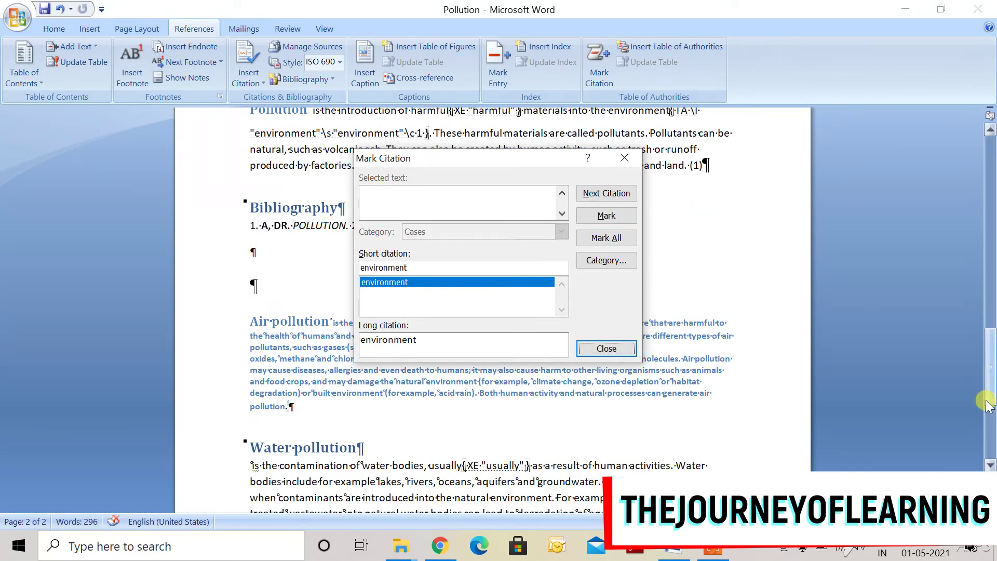
left_click(604, 354)
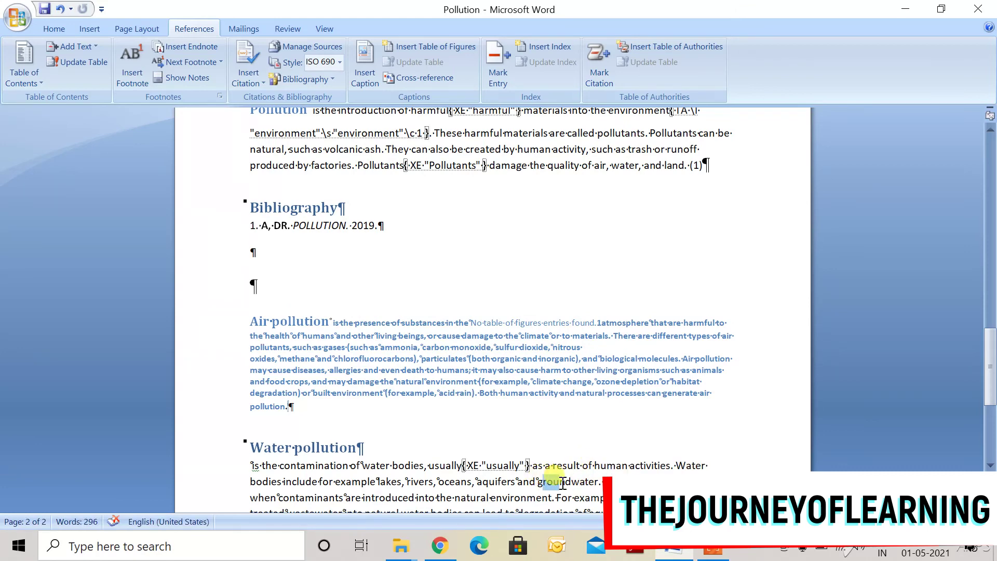
left_click_drag(540, 483, 597, 483)
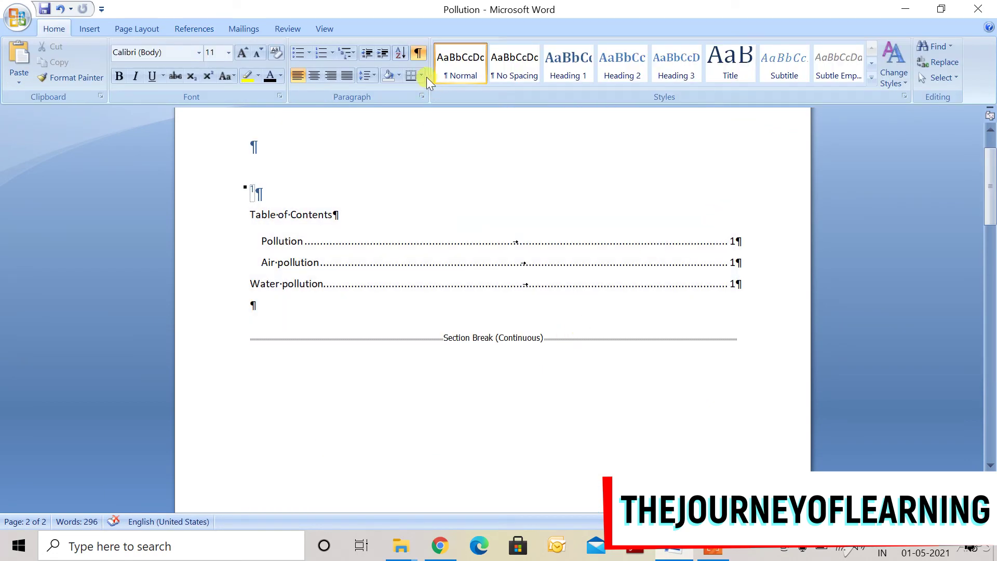
Hide formatting marks and insert a Cases table of authorities below the table of contents.
left_click(418, 53)
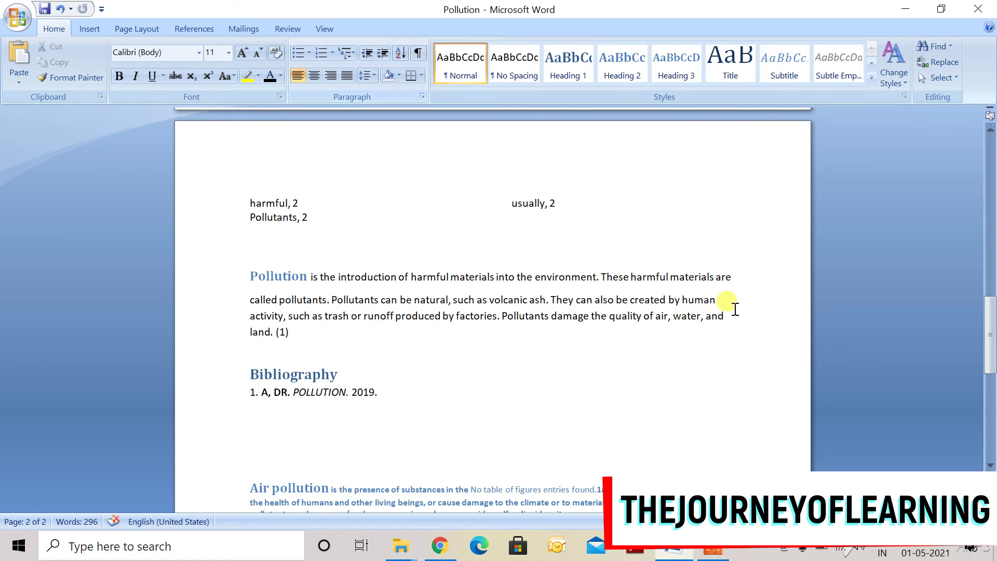
left_click_drag(989, 326, 917, 242)
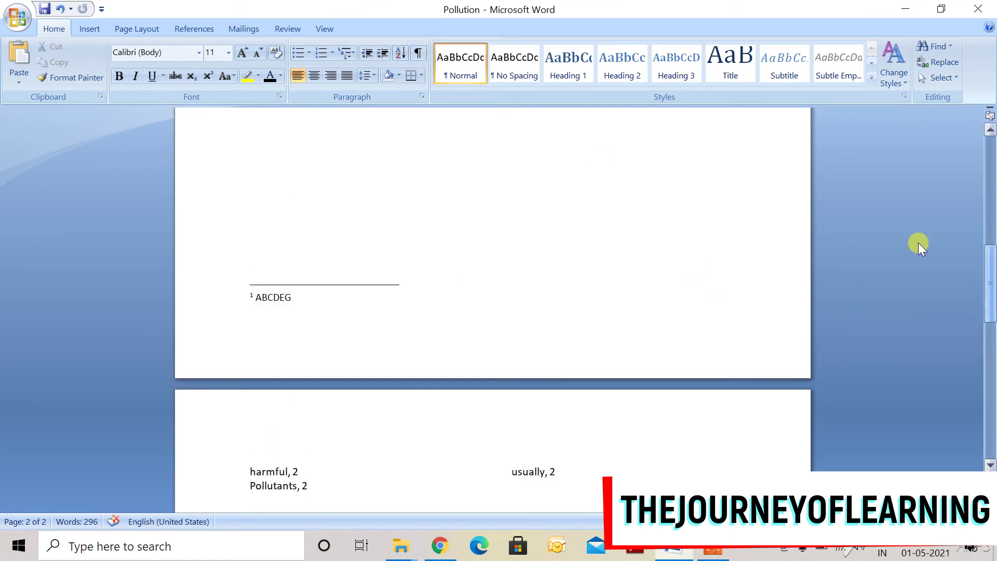
left_click(186, 26)
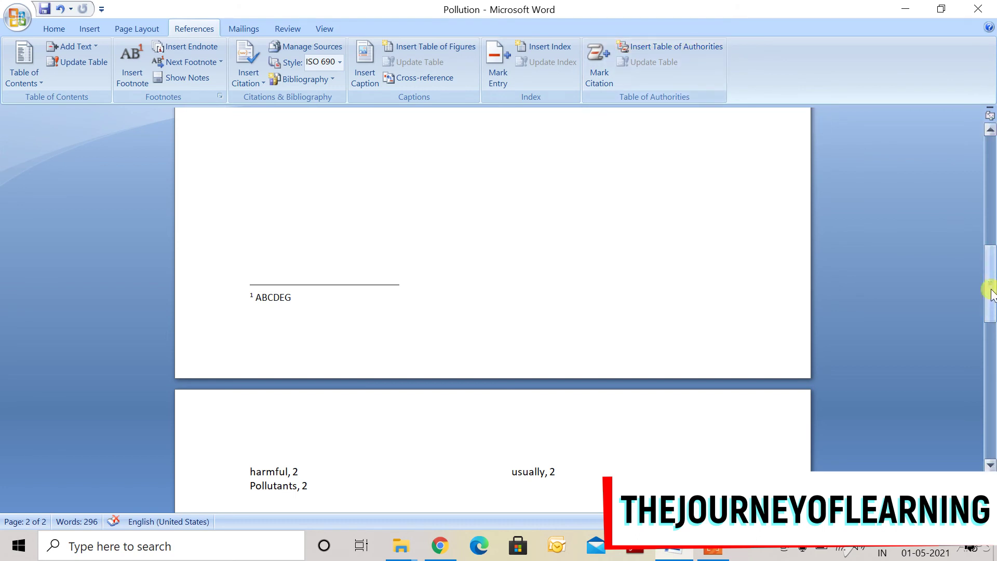
left_click_drag(990, 292, 979, 174)
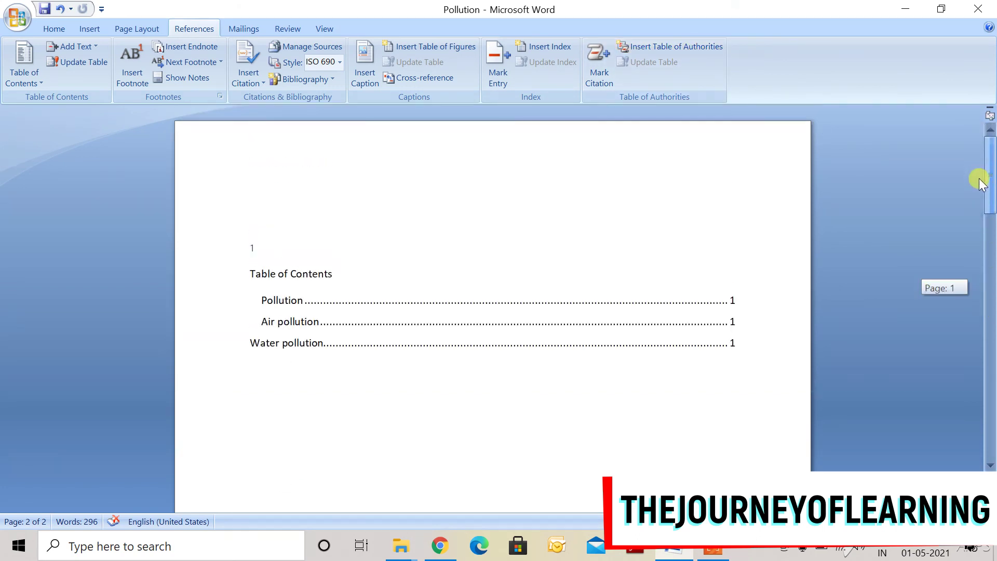
left_click(271, 425)
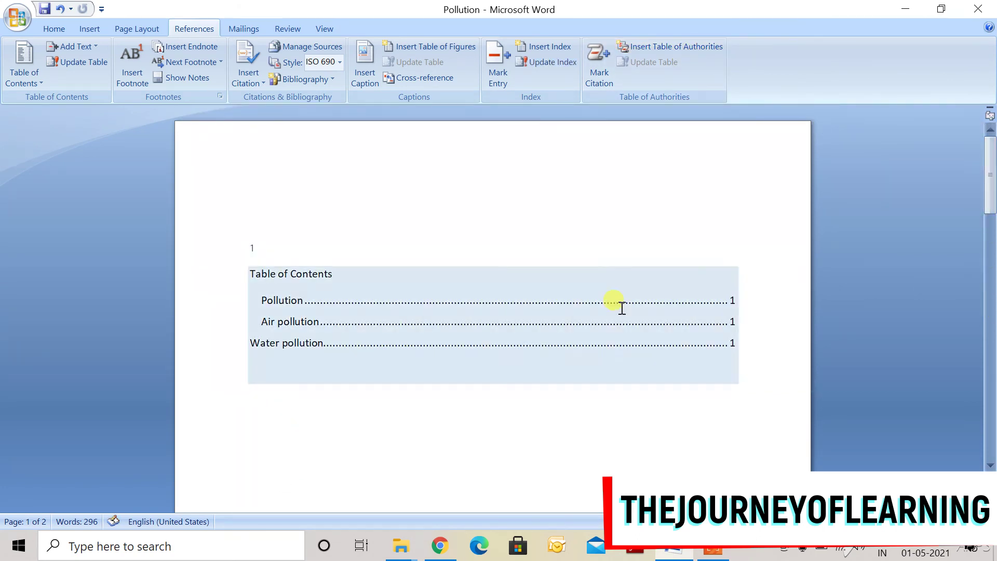
left_click(644, 46)
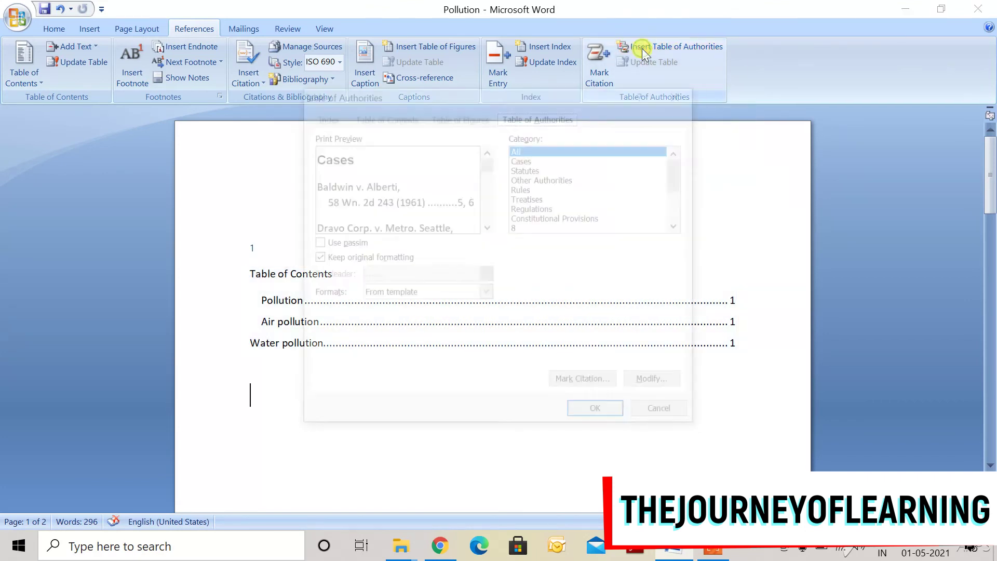
left_click(587, 415)
left_click_drag(992, 186, 992, 213)
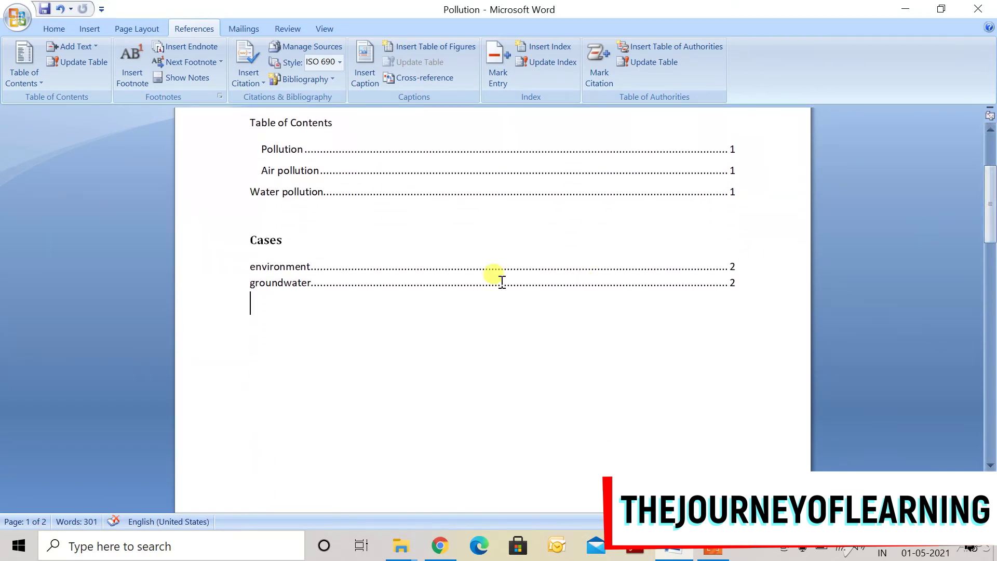
Jump to the end of the document and back to the top to check the tables.
left_click(377, 248)
key("ctrl+End")
left_click(717, 163)
key("ctrl+Home")
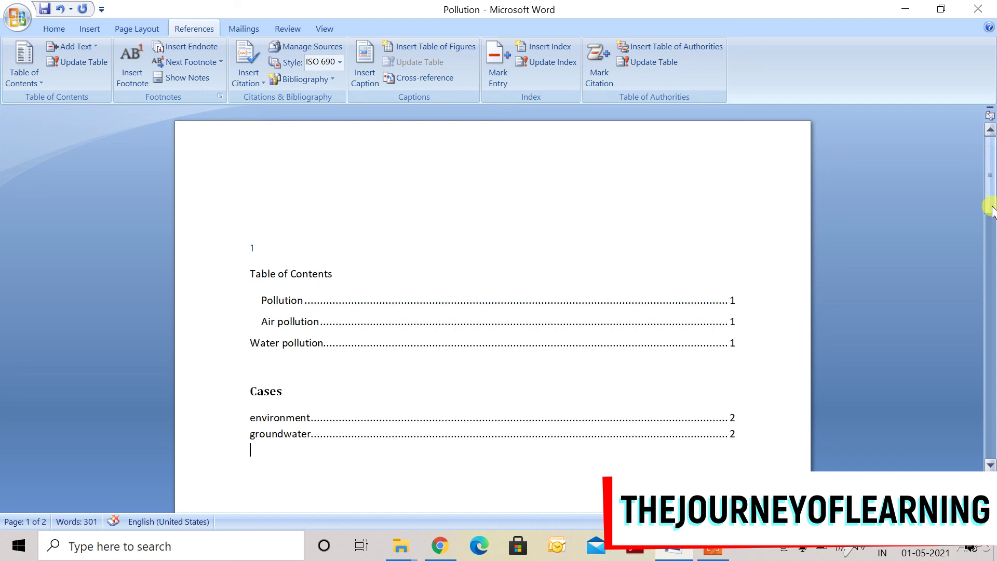
left_click_drag(991, 190, 991, 216)
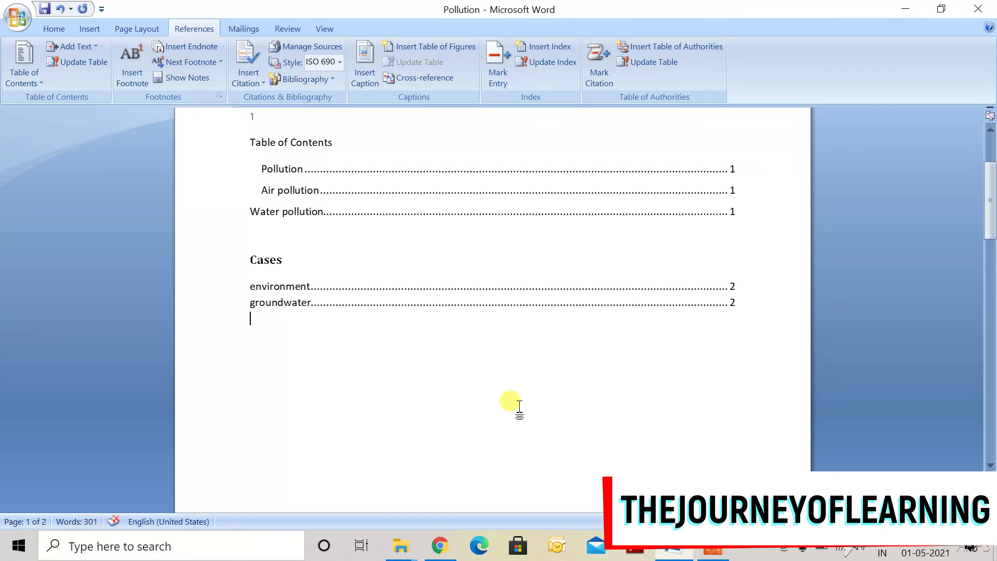
left_click(238, 29)
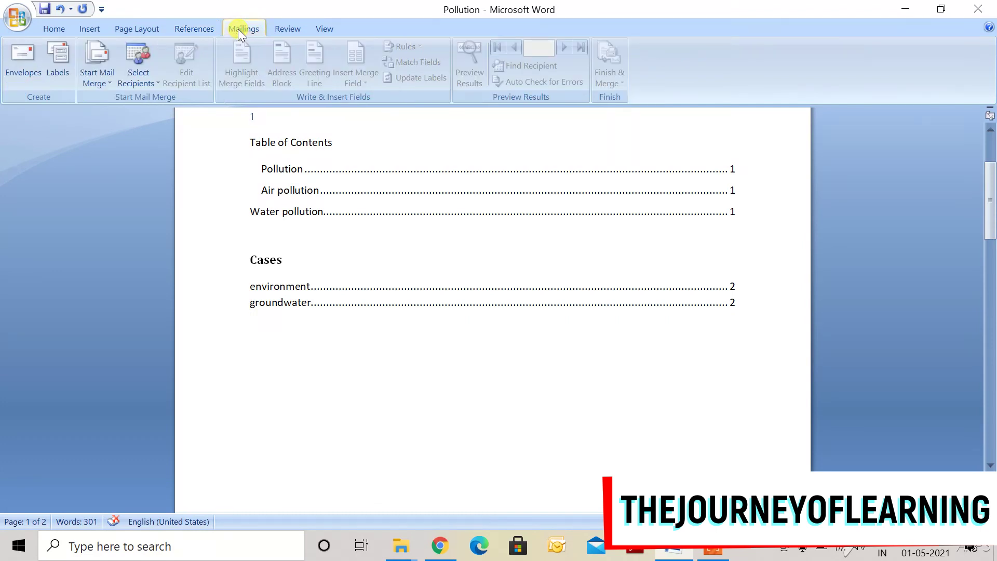
left_click(726, 554)
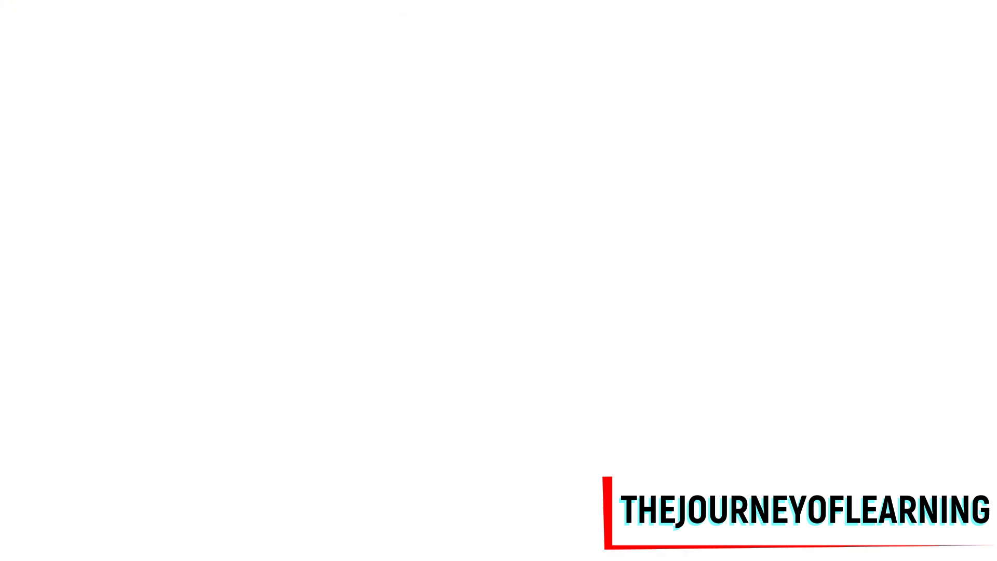